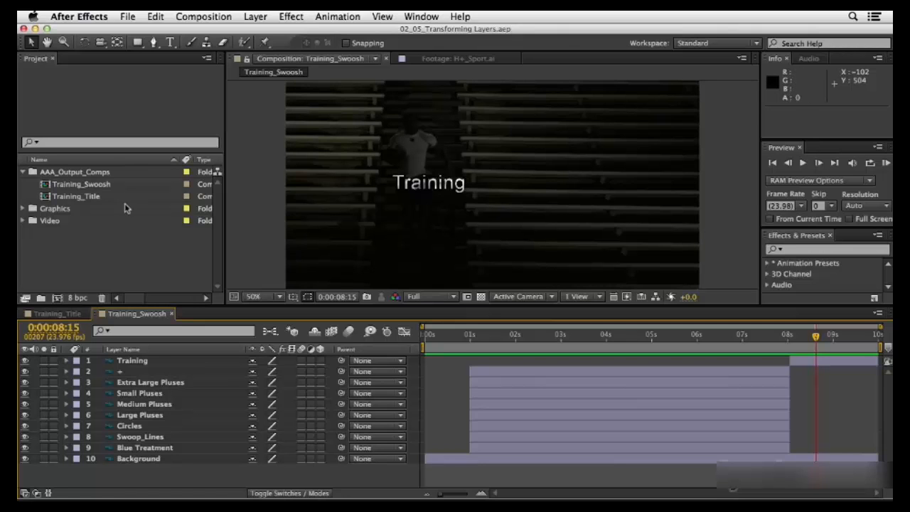
Step: Open Stair_RunDown.mov from the Video folder in the Footage viewer, scrub to about 0:00:57:23, and fit the view up to 100%
{"action": "left_click", "coordinate": [23, 220]}
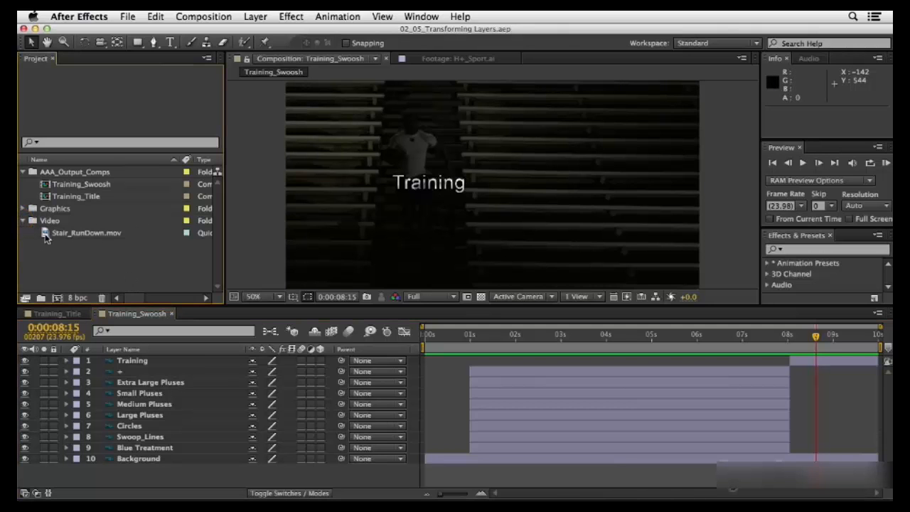
{"action": "mouse_move", "coordinate": [45, 235]}
{"action": "left_mouse_down"}
{"action": "mouse_move", "coordinate": [99, 367]}
{"action": "mouse_move", "coordinate": [102, 426]}
{"action": "mouse_move", "coordinate": [108, 372]}
{"action": "mouse_move", "coordinate": [101, 434]}
{"action": "mouse_move", "coordinate": [114, 362]}
{"action": "mouse_move", "coordinate": [106, 313]}
{"action": "mouse_move", "coordinate": [371, 229]}
{"action": "mouse_move", "coordinate": [469, 241]}
{"action": "mouse_move", "coordinate": [454, 254]}
{"action": "mouse_move", "coordinate": [453, 241]}
{"action": "mouse_move", "coordinate": [31, 237]}
{"action": "mouse_move", "coordinate": [49, 244]}
{"action": "left_mouse_up"}
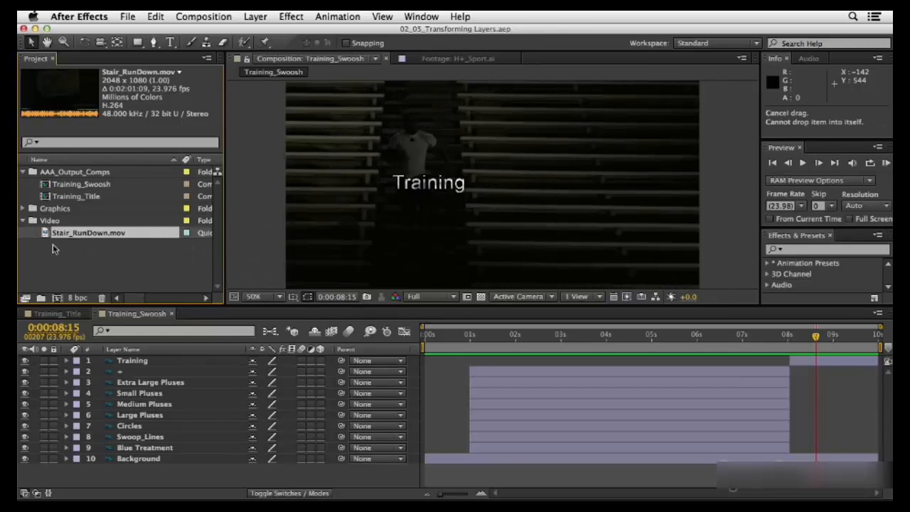
{"action": "double_click", "coordinate": [44, 235]}
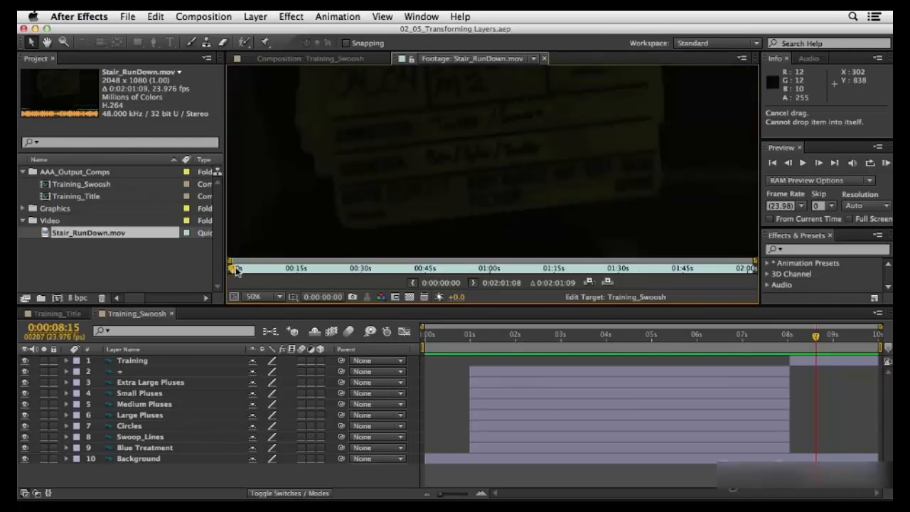
{"action": "left_click_drag", "start_coordinate": [237, 269], "coordinate": [483, 271]}
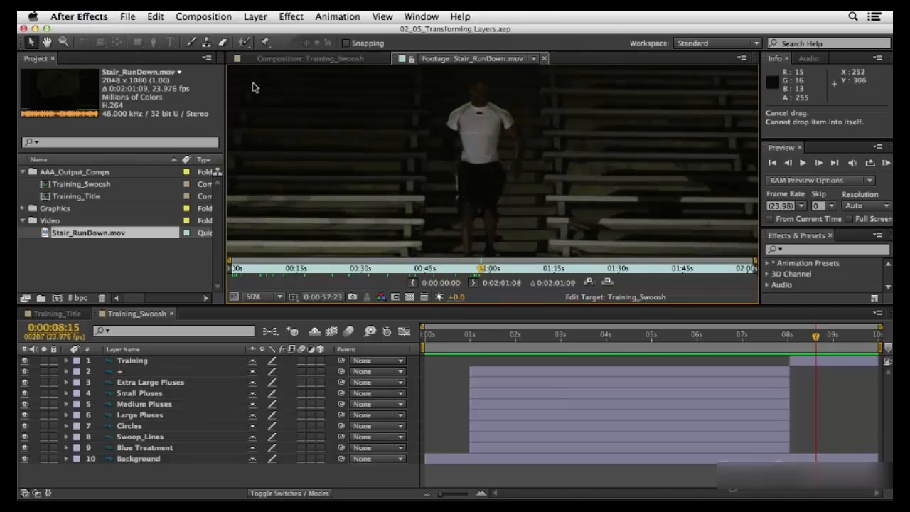
{"action": "left_click", "coordinate": [265, 297]}
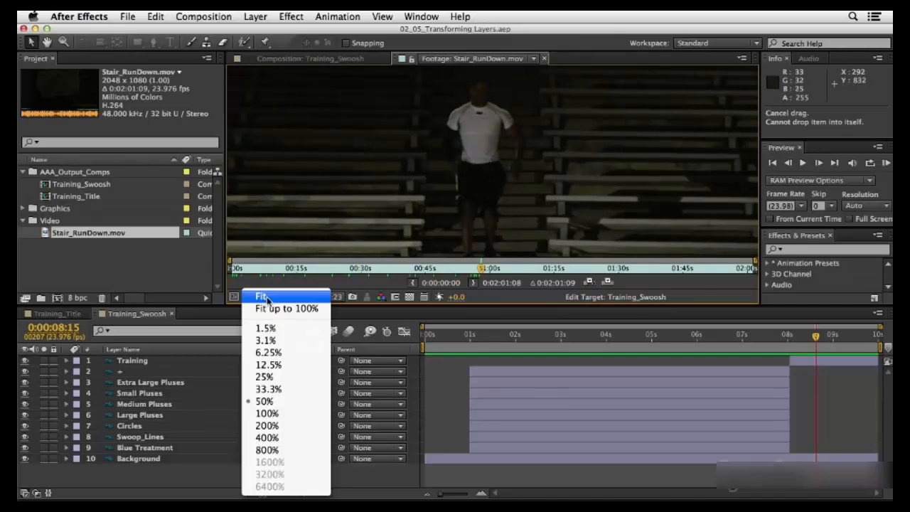
{"action": "left_click", "coordinate": [274, 309]}
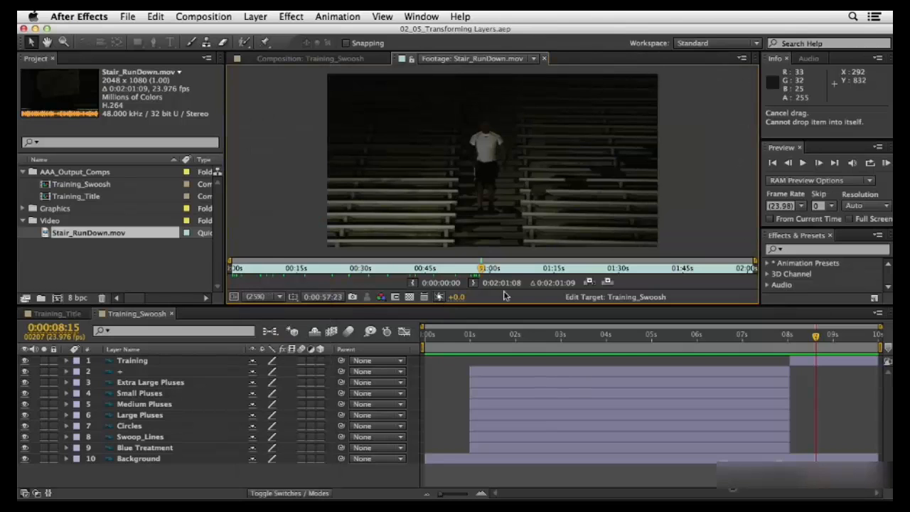
Step: Set the In point of the Stair_RunDown.mov footage at 0:00:56:22
{"action": "left_click_drag", "start_coordinate": [483, 271], "coordinate": [477, 275]}
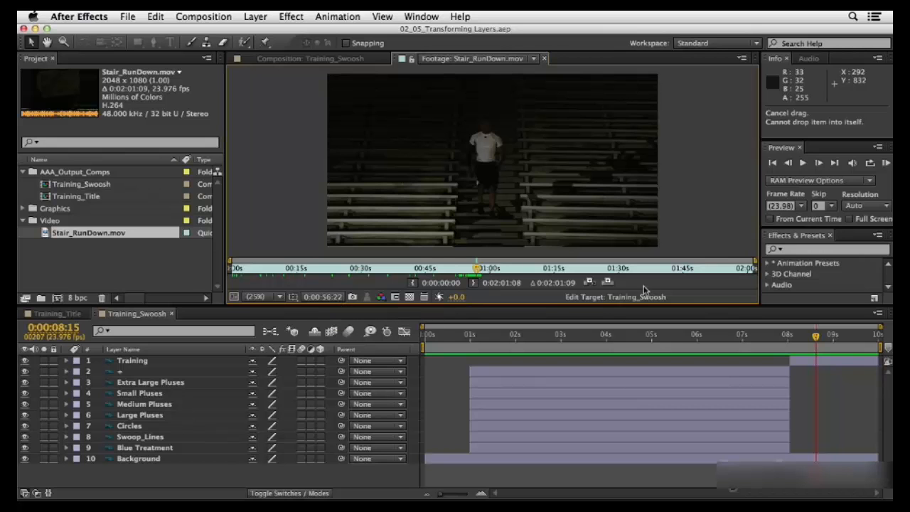
{"action": "left_click", "coordinate": [414, 282]}
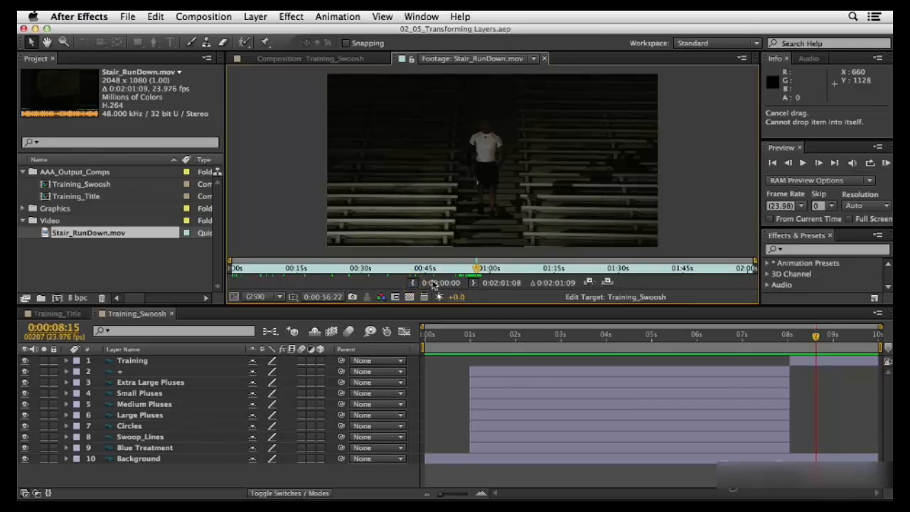
{"action": "left_click", "coordinate": [415, 282]}
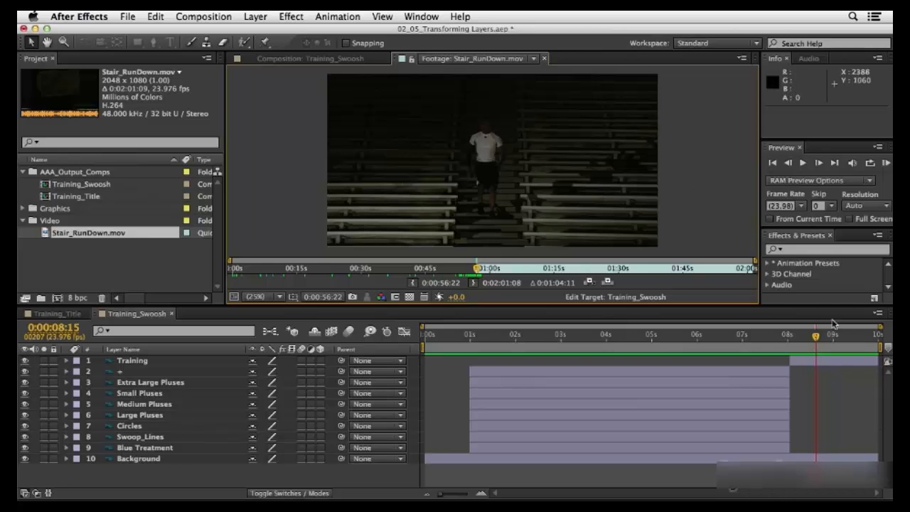
Step: Advance the footage playhead by 10 seconds (+1000) and set the Out point at 0:01:06:22
{"action": "left_click", "coordinate": [322, 298]}
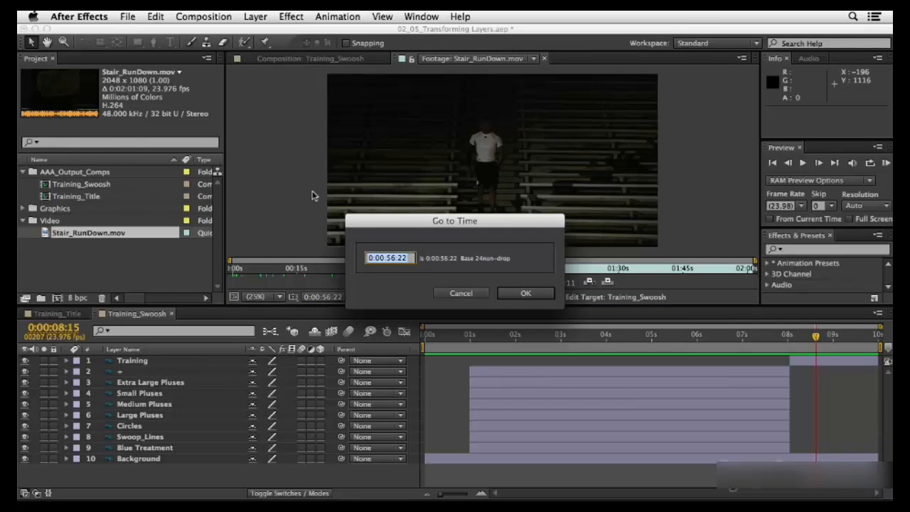
{"action": "type", "text": "+1000"}
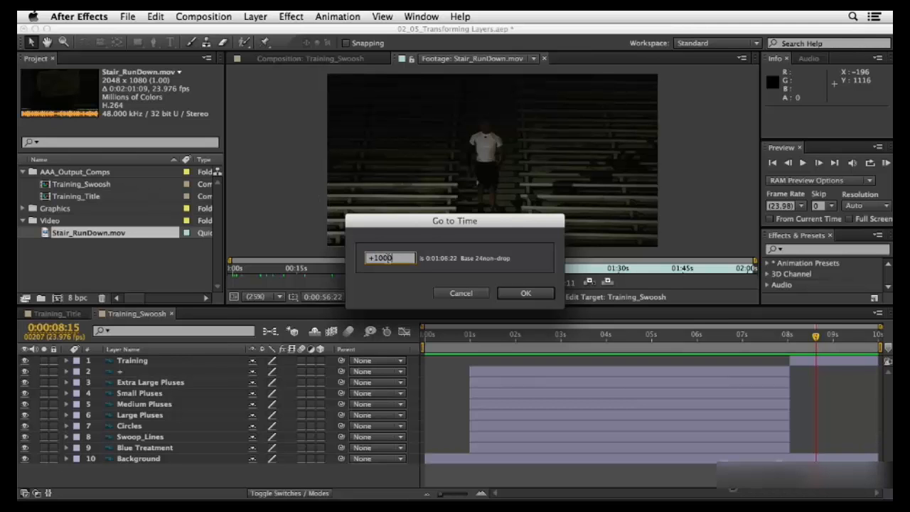
{"action": "left_click", "coordinate": [518, 293]}
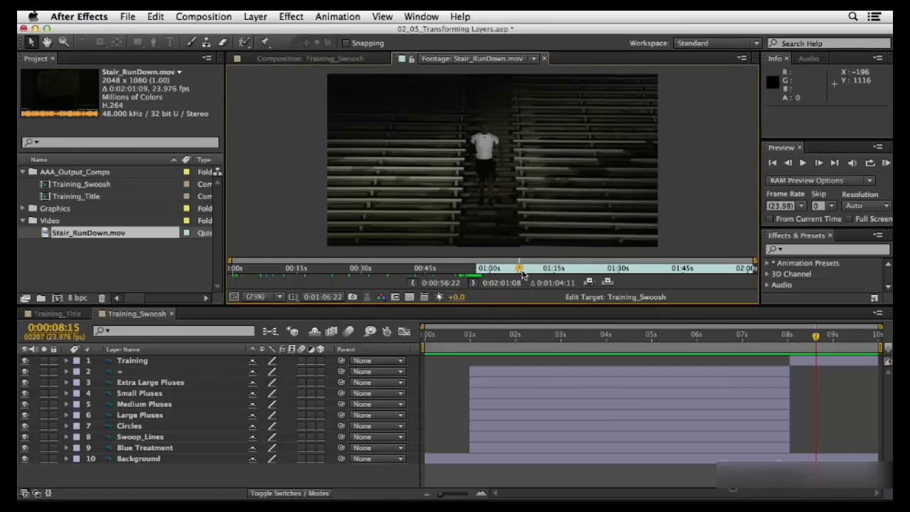
{"action": "left_click", "coordinate": [474, 284]}
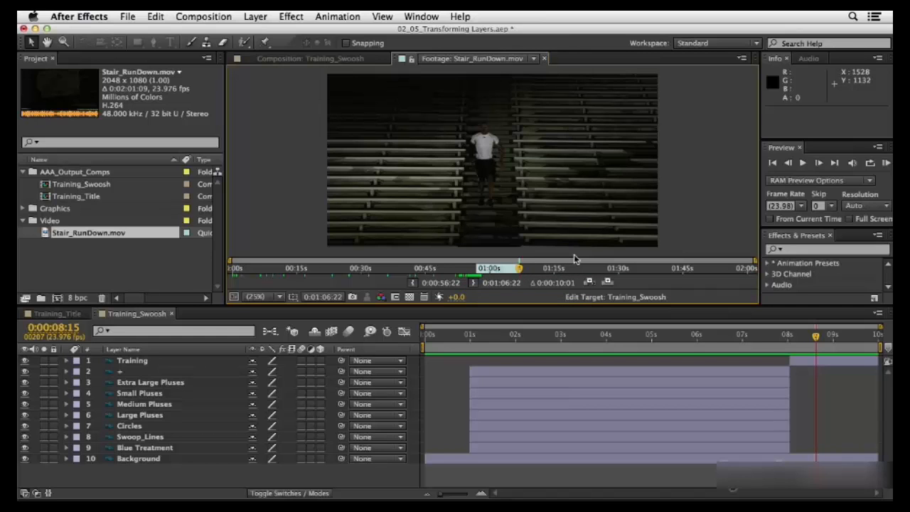
Step: Overlay the trimmed Stair_RunDown.mov clip into Training_Swoosh and slide its layer to start at about 0:00:01:22
{"action": "left_click", "coordinate": [607, 283]}
{"action": "left_click", "coordinate": [609, 283]}
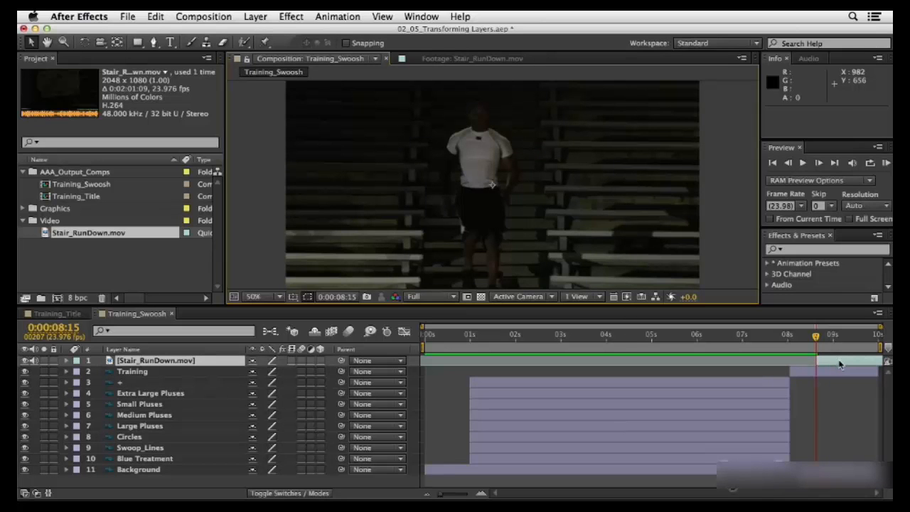
{"action": "left_click_drag", "start_coordinate": [849, 364], "coordinate": [544, 363]}
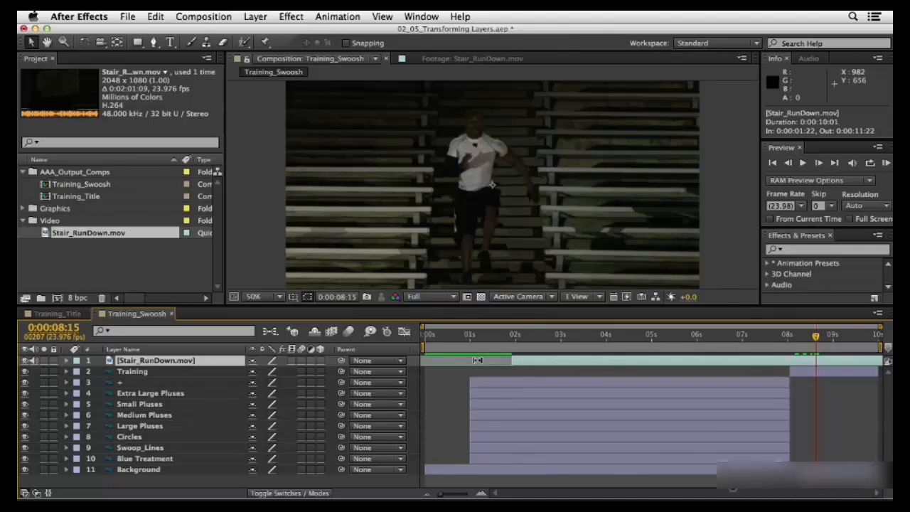
Step: Try slipping the source footage inside the Stair_RunDown.mov layer's trimmed duration, and undo the slip
{"action": "left_click_drag", "start_coordinate": [477, 361], "coordinate": [477, 361]}
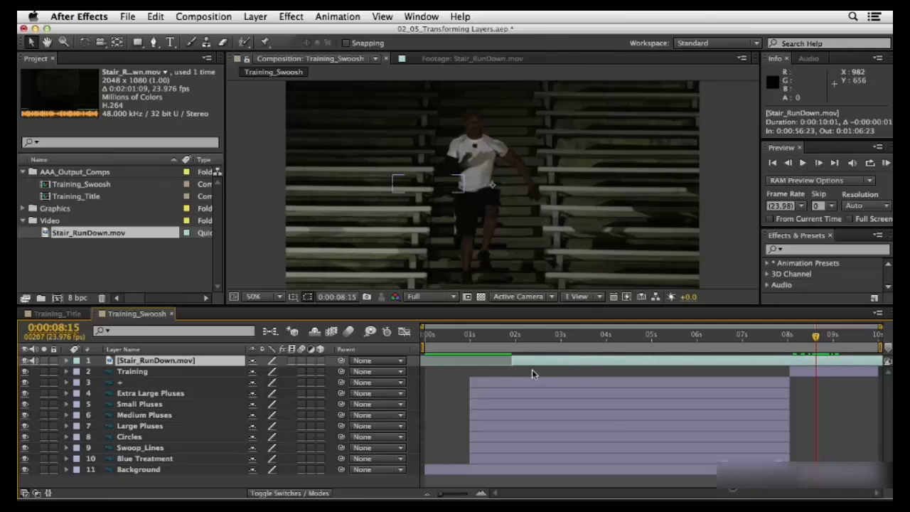
{"action": "mouse_move", "coordinate": [481, 361]}
{"action": "left_mouse_down"}
{"action": "mouse_move", "coordinate": [469, 360]}
{"action": "mouse_move", "coordinate": [487, 362]}
{"action": "left_mouse_up"}
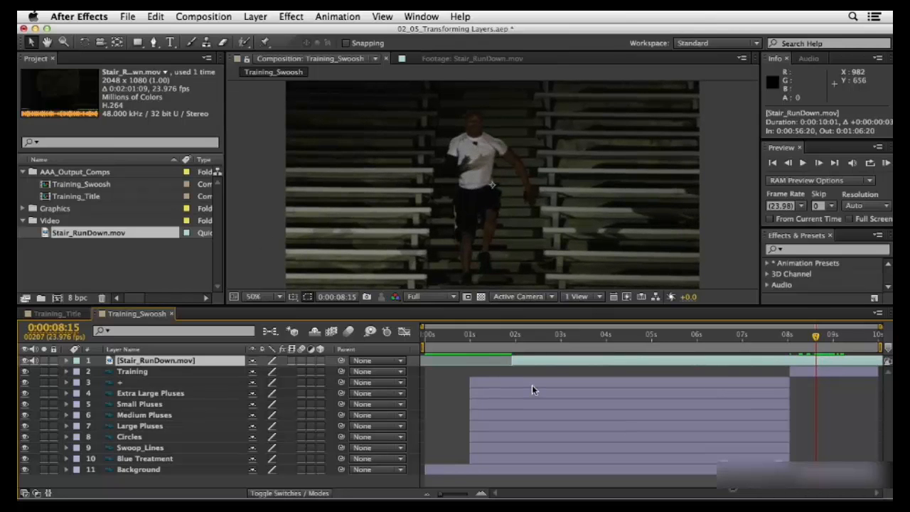
{"action": "key", "text": "super+z"}
Step: Slide the Stair_RunDown.mov layer to start at 0:00:00:00 and return the playhead to the composition's beginning
{"action": "left_click_drag", "start_coordinate": [558, 361], "coordinate": [474, 362]}
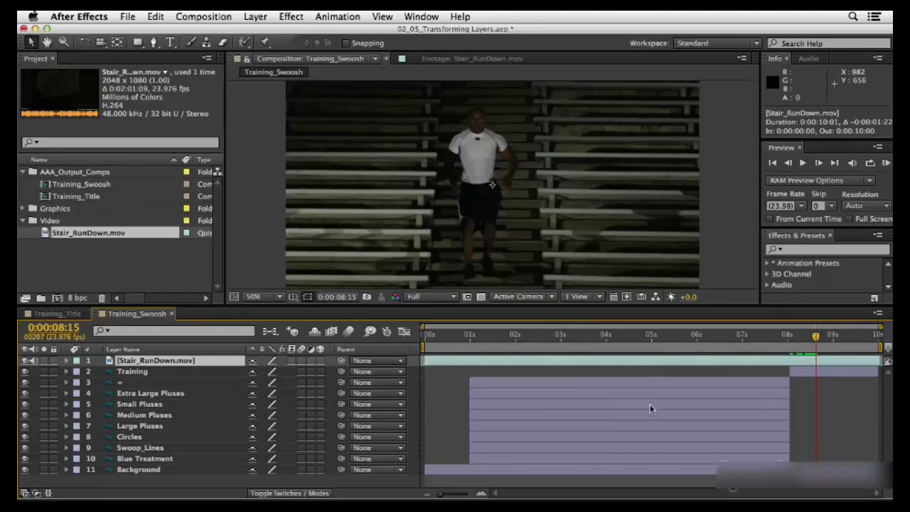
{"action": "key", "text": "Home"}
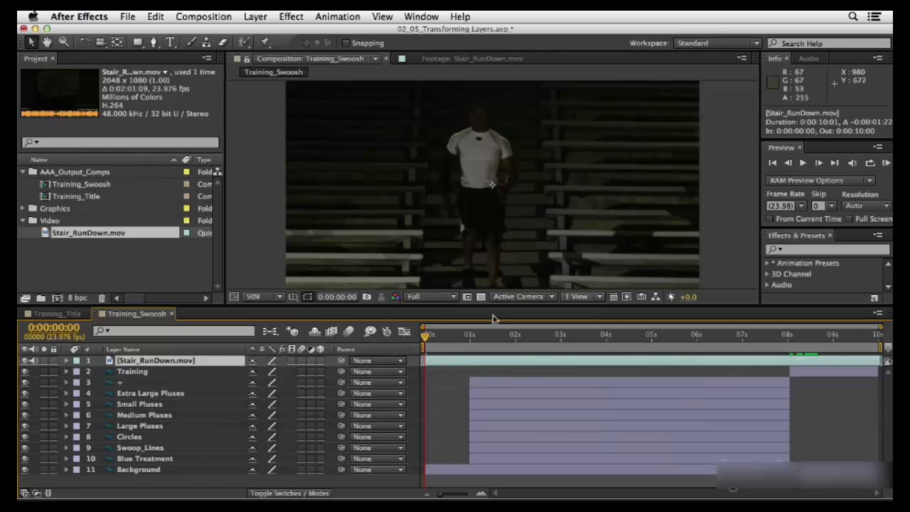
Step: Move the Stair_RunDown.mov layer between Blue Treatment and Background in the layer stack, and hide the Background layer
{"action": "left_click_drag", "start_coordinate": [110, 362], "coordinate": [114, 464]}
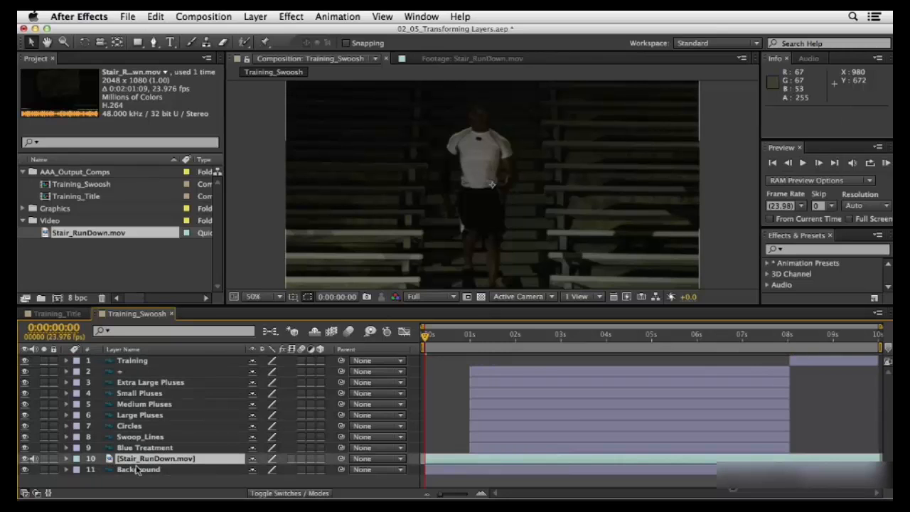
{"action": "left_click", "coordinate": [25, 469]}
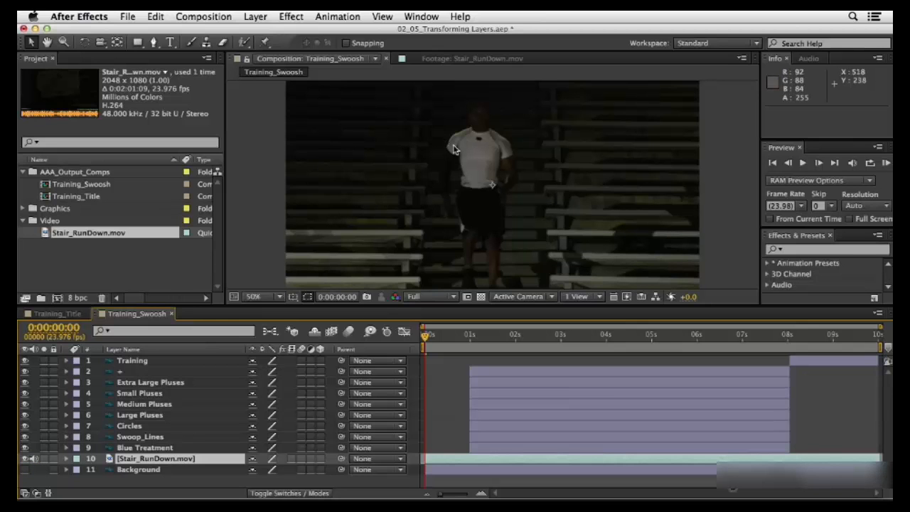
Step: At 0:00:01:06, scale the Stair_RunDown.mov layer proportionally to about 86% and position it at about 424, 364
{"action": "key", "text": "comma"}
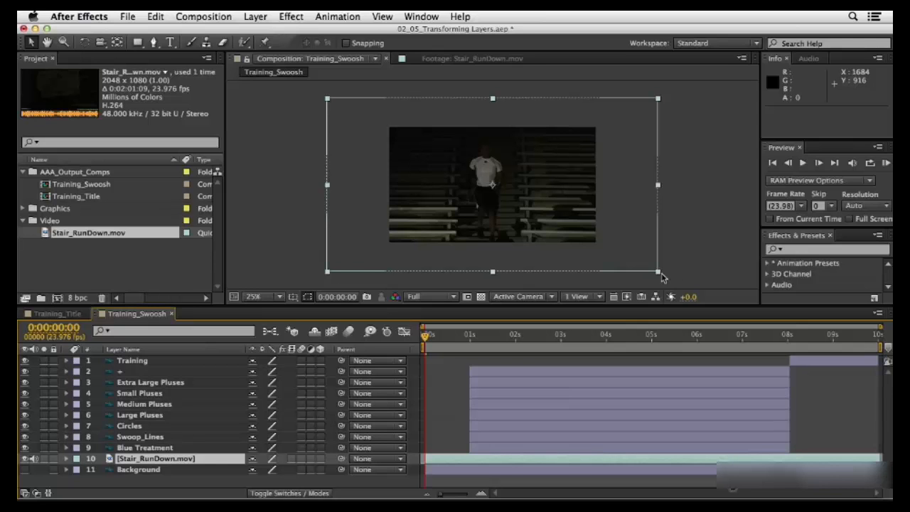
{"action": "left_click", "coordinate": [481, 340]}
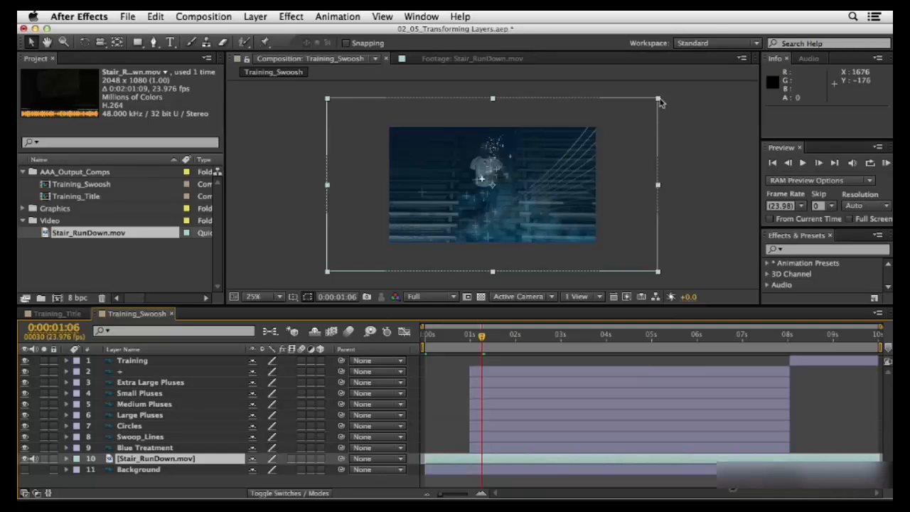
{"action": "left_click_drag", "start_coordinate": [658, 102], "coordinate": [641, 125]}
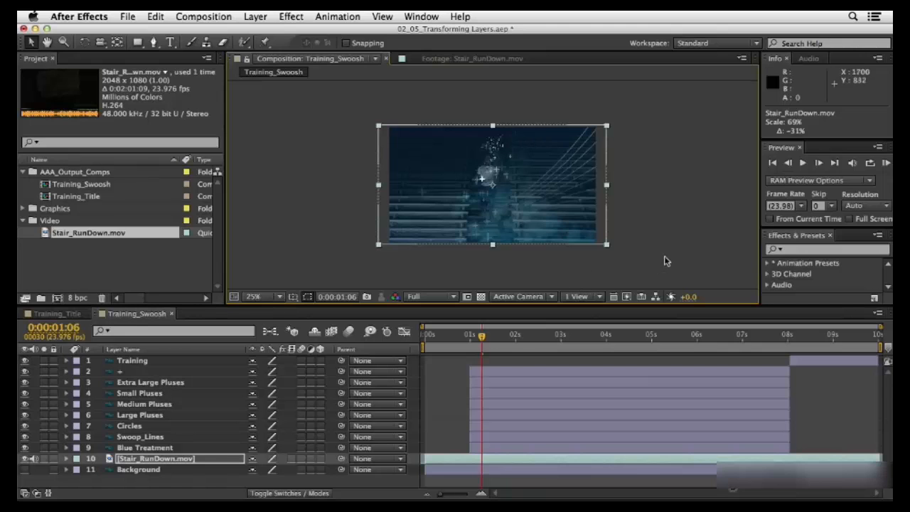
{"action": "left_click_drag", "start_coordinate": [593, 199], "coordinate": [556, 207]}
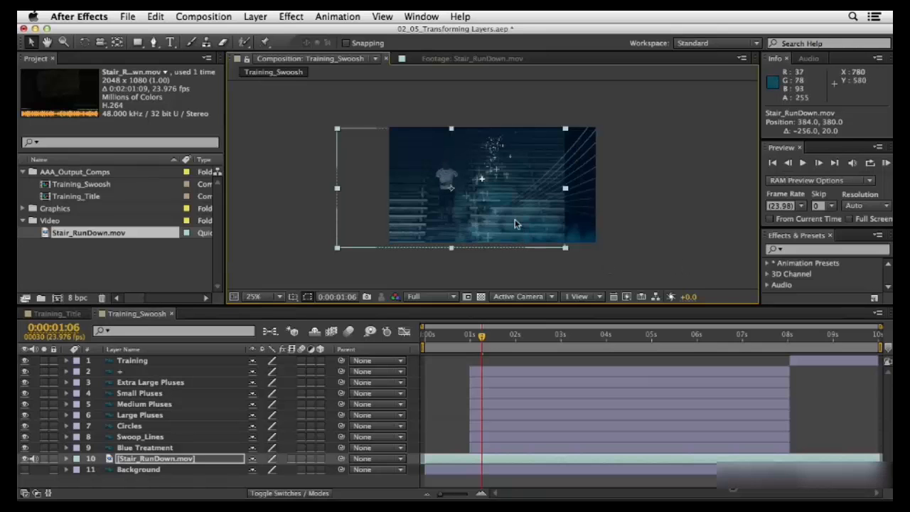
{"action": "left_click_drag", "start_coordinate": [517, 224], "coordinate": [522, 221]}
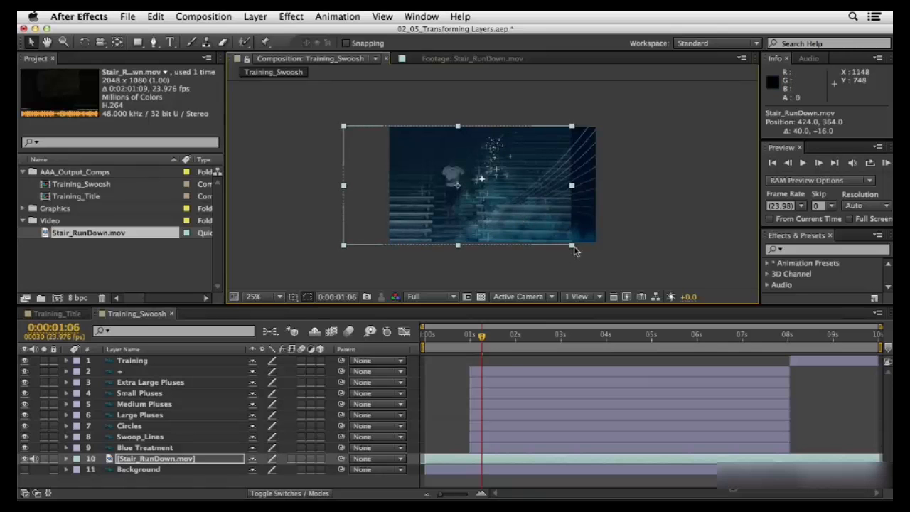
{"action": "left_click_drag", "start_coordinate": [573, 249], "coordinate": [600, 279]}
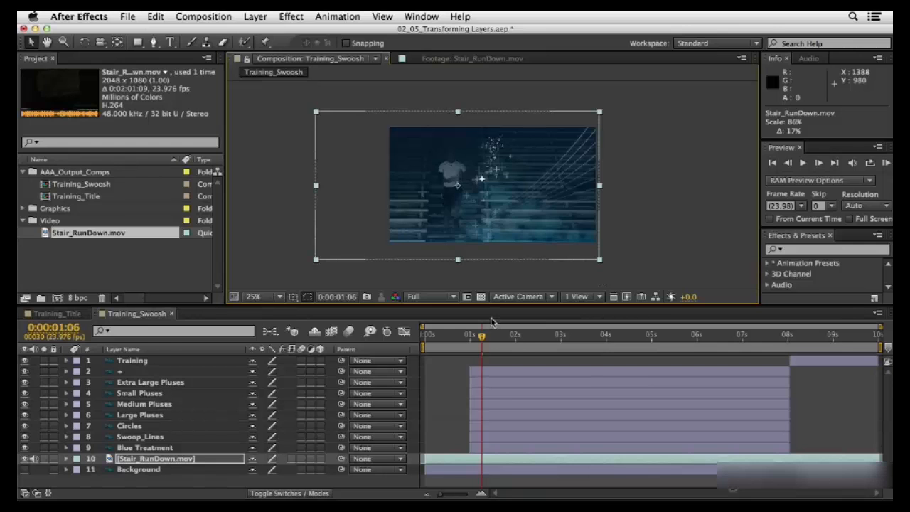
Step: Scrub to 0:00:05:00 and reposition the Stair_RunDown.mov layer to about 460, 340
{"action": "left_click_drag", "start_coordinate": [483, 337], "coordinate": [652, 340]}
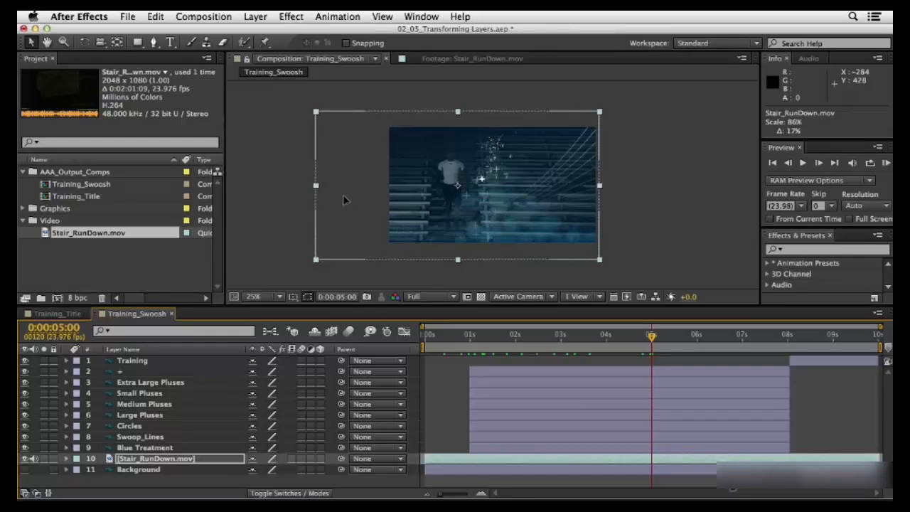
{"action": "mouse_move", "coordinate": [346, 198]}
{"action": "left_mouse_down"}
{"action": "mouse_move", "coordinate": [373, 199]}
{"action": "mouse_move", "coordinate": [337, 195]}
{"action": "mouse_move", "coordinate": [349, 197]}
{"action": "left_mouse_up"}
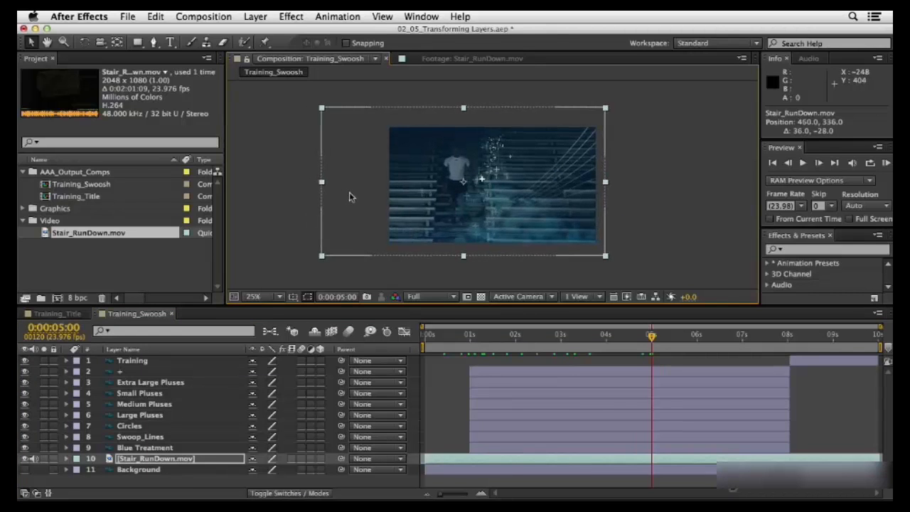
Step: Try rotating the Stair_RunDown.mov layer by about -2.8° with the Rotation tool, undo it, and return to the Selection tool
{"action": "key", "text": "w"}
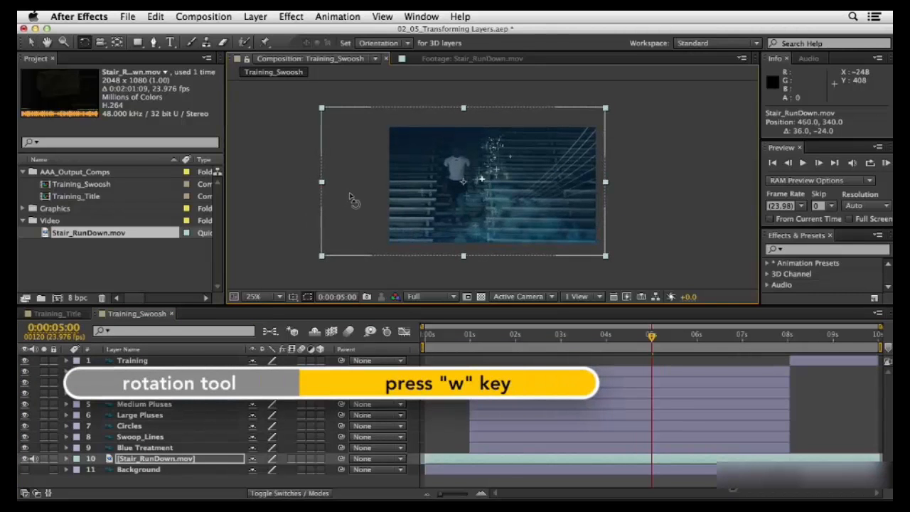
{"action": "left_click", "coordinate": [84, 43]}
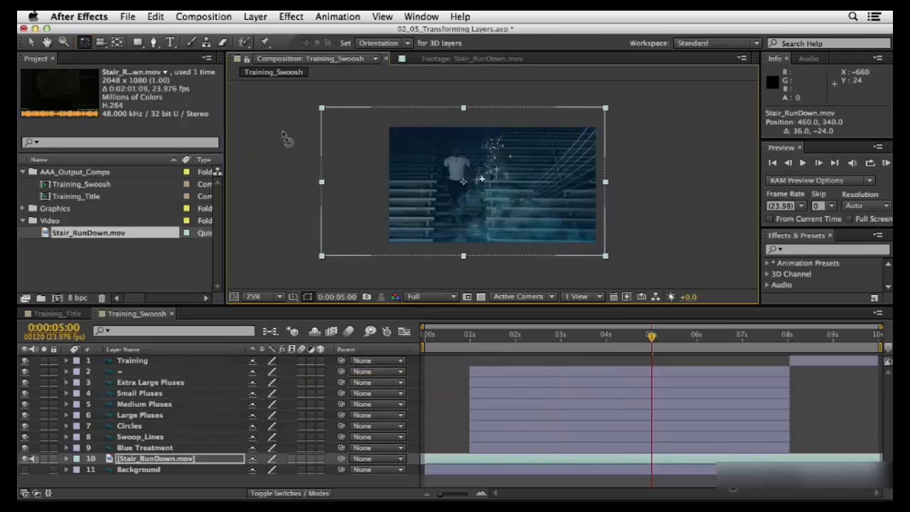
{"action": "mouse_move", "coordinate": [364, 174]}
{"action": "left_mouse_down"}
{"action": "mouse_move", "coordinate": [356, 173]}
{"action": "mouse_move", "coordinate": [363, 165]}
{"action": "mouse_move", "coordinate": [368, 187]}
{"action": "left_mouse_up"}
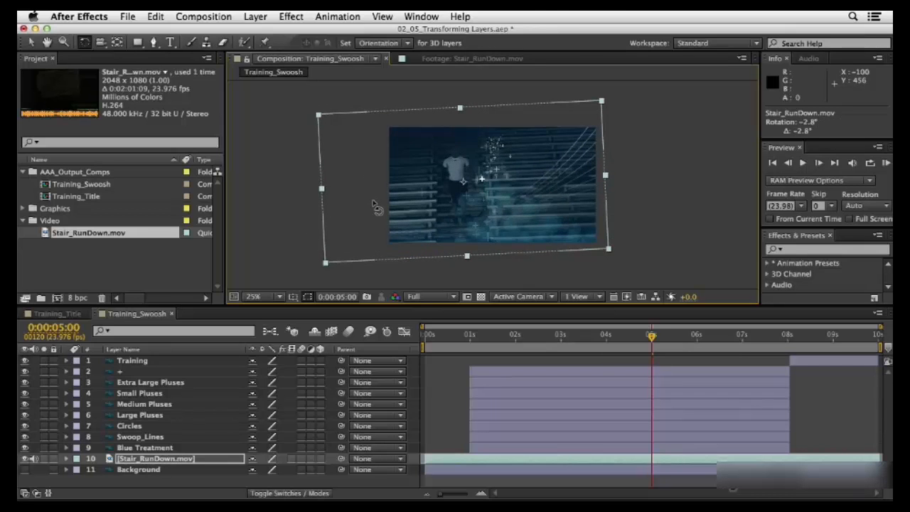
{"action": "key", "text": "super+z"}
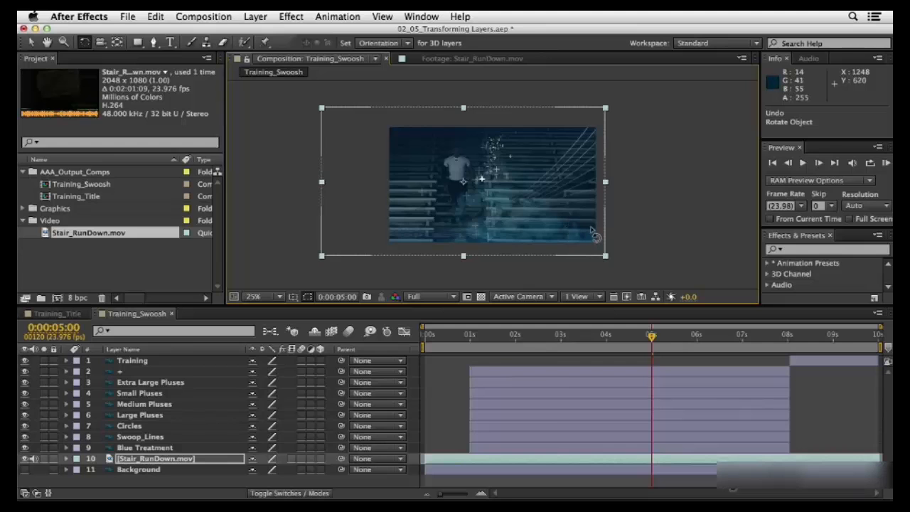
{"action": "key", "text": "v"}
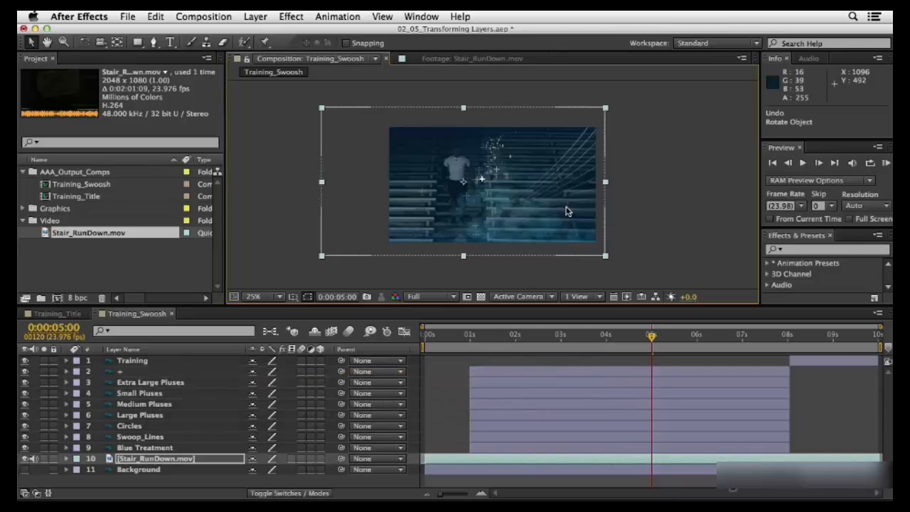
Step: Add H+_Sport.ai from the Graphics folder as the topmost layer of Training_Swoosh
{"action": "left_click", "coordinate": [24, 209]}
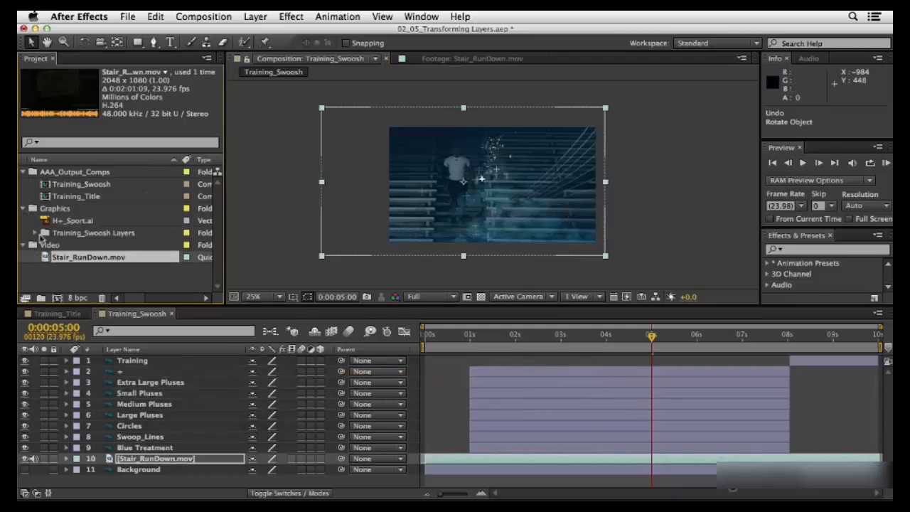
{"action": "left_click_drag", "start_coordinate": [44, 221], "coordinate": [114, 361]}
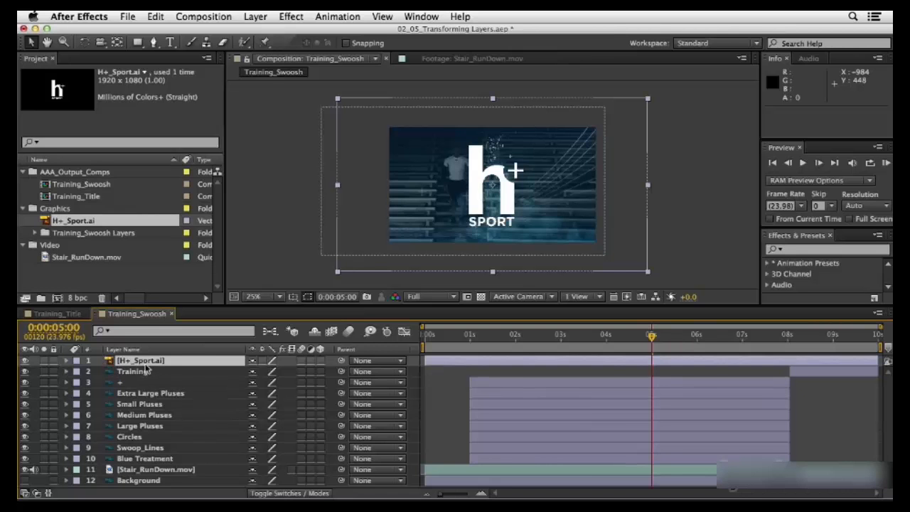
Step: Scale the H+_Sport.ai layer proportionally to 33%
{"action": "key", "text": "s"}
{"action": "left_click_drag", "start_coordinate": [269, 371], "coordinate": [232, 375]}
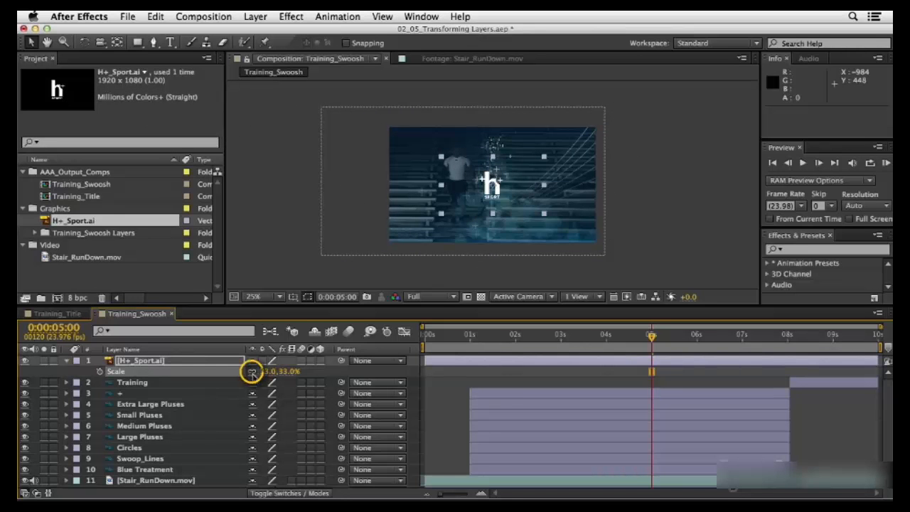
Step: Try stretching only the H+_Sport.ai layer's height to 64% with Constrain Proportions off, and undo both changes
{"action": "left_click", "coordinate": [251, 373]}
{"action": "left_click_drag", "start_coordinate": [288, 372], "coordinate": [306, 376]}
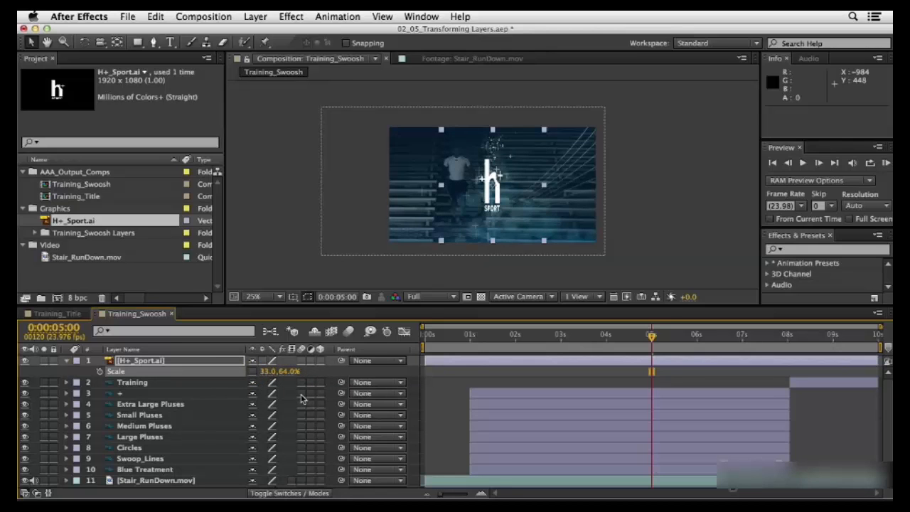
{"action": "key", "text": "super+z"}
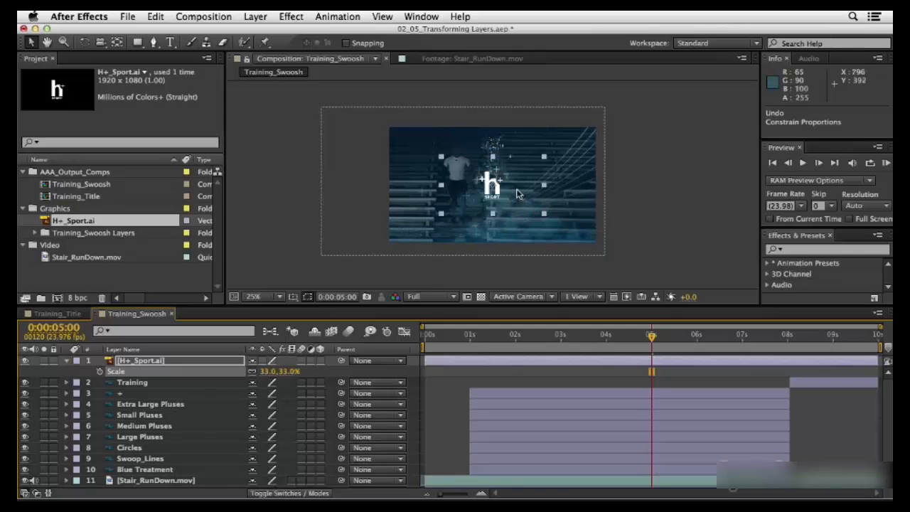
Step: Position the H+ Sport logo at about 1080, 556 using the Title/Action Safe guides, and scale it proportionally to about 27%
{"action": "left_click_drag", "start_coordinate": [524, 195], "coordinate": [589, 226]}
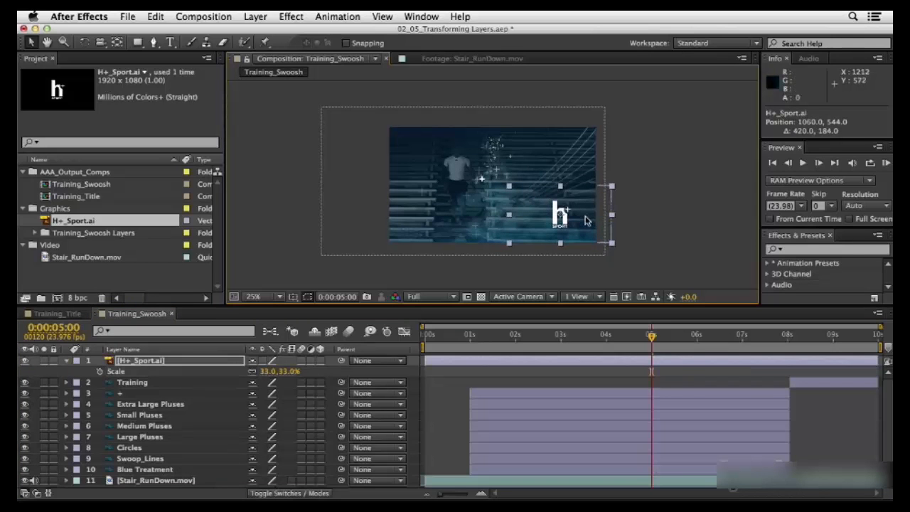
{"action": "left_click", "coordinate": [292, 297]}
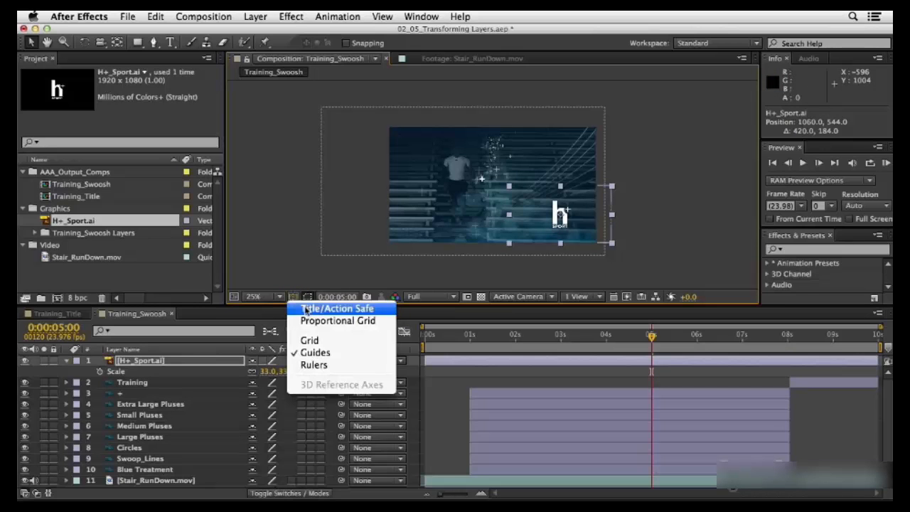
{"action": "left_click", "coordinate": [305, 310]}
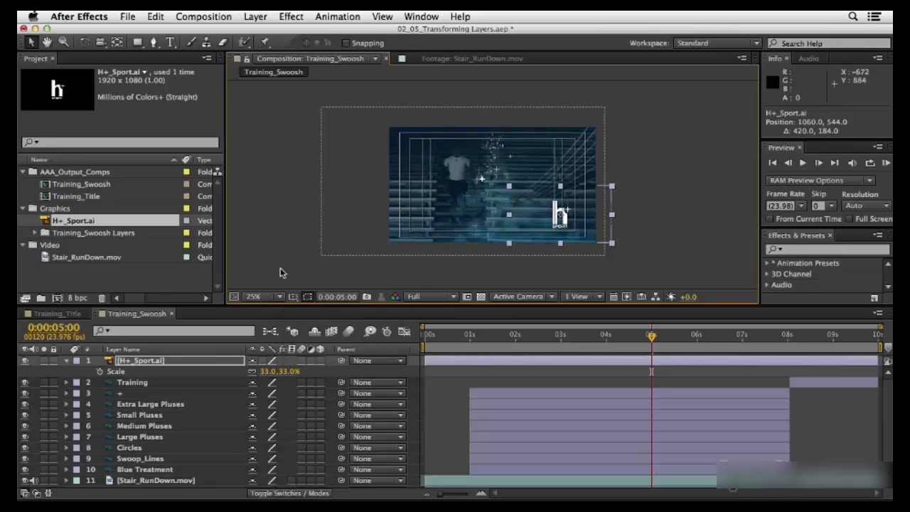
{"action": "left_click_drag", "start_coordinate": [589, 205], "coordinate": [591, 207]}
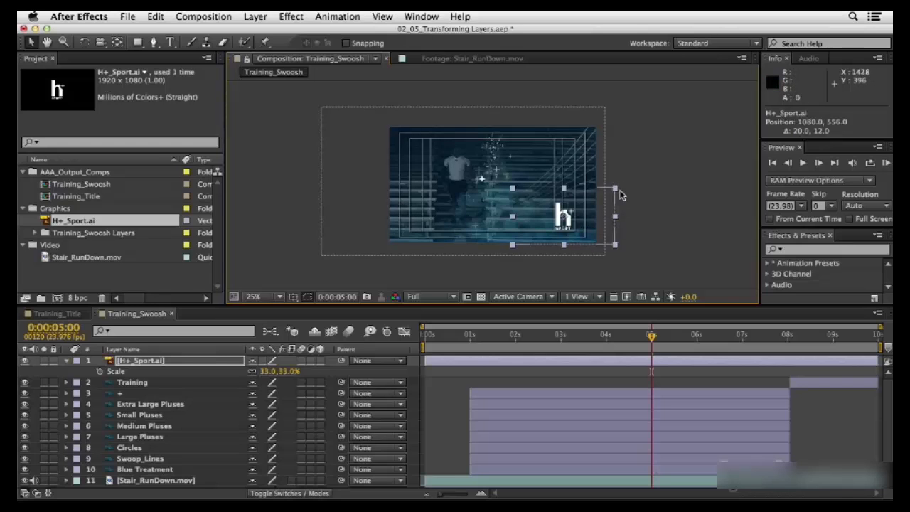
{"action": "left_click_drag", "start_coordinate": [615, 190], "coordinate": [605, 193]}
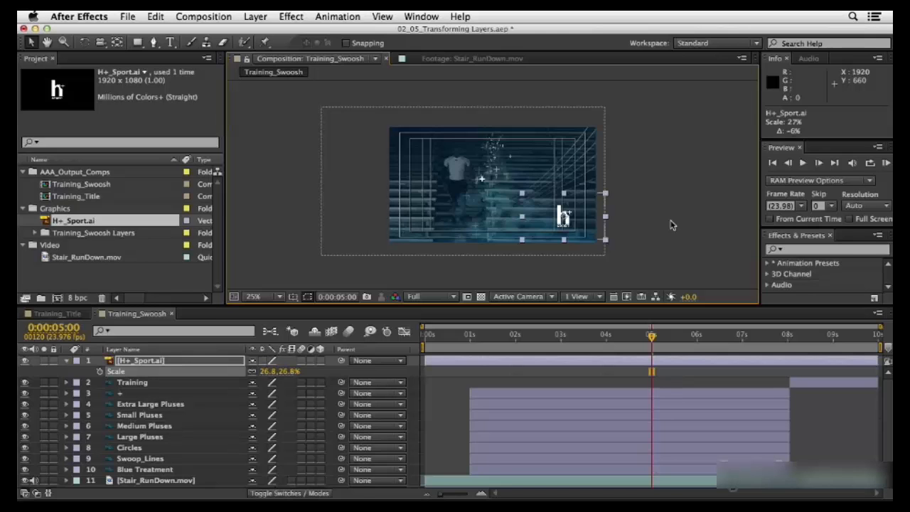
Step: View the logo area of the composition at 100% magnification and hide the Title/Action Safe guides
{"action": "left_click", "coordinate": [263, 298]}
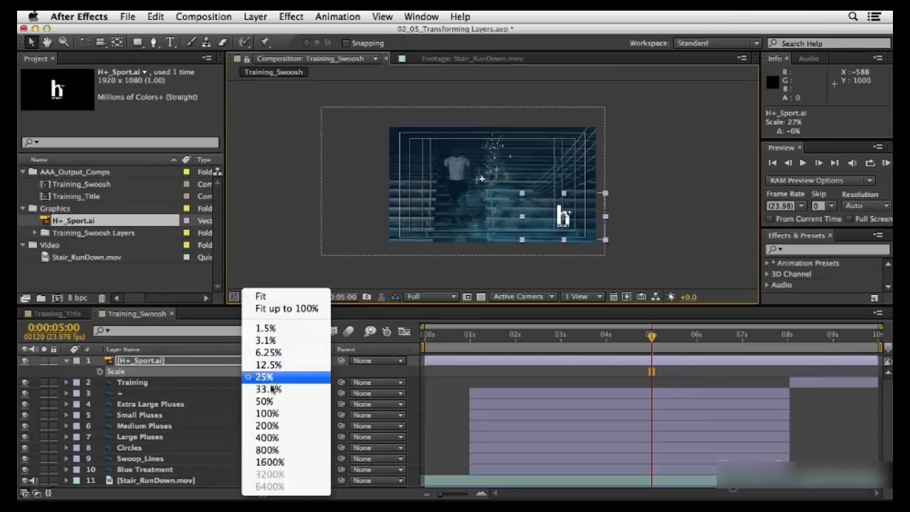
{"action": "left_click", "coordinate": [267, 413]}
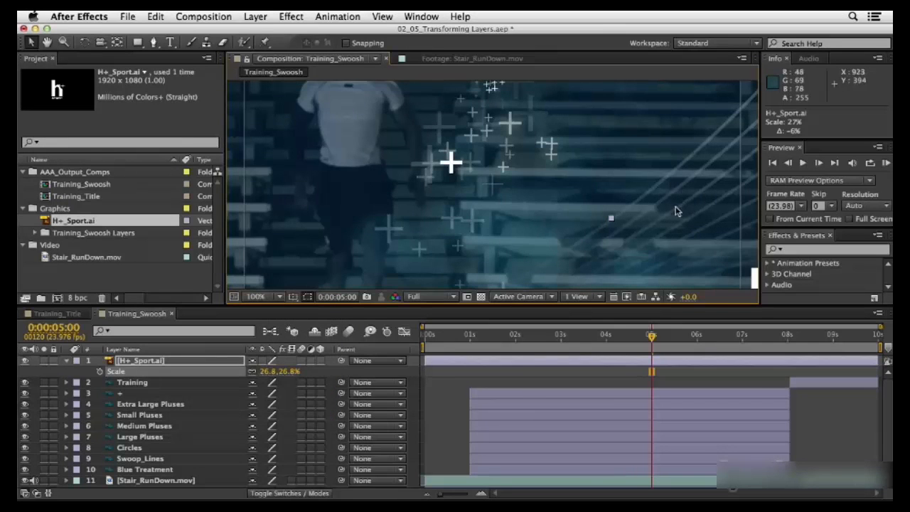
{"action": "key", "text": "space"}
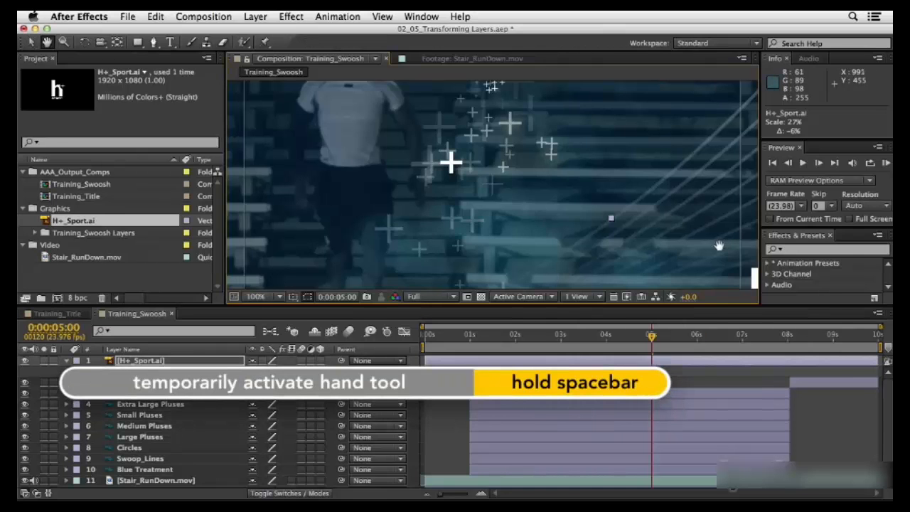
{"action": "left_click_drag", "start_coordinate": [718, 246], "coordinate": [495, 125]}
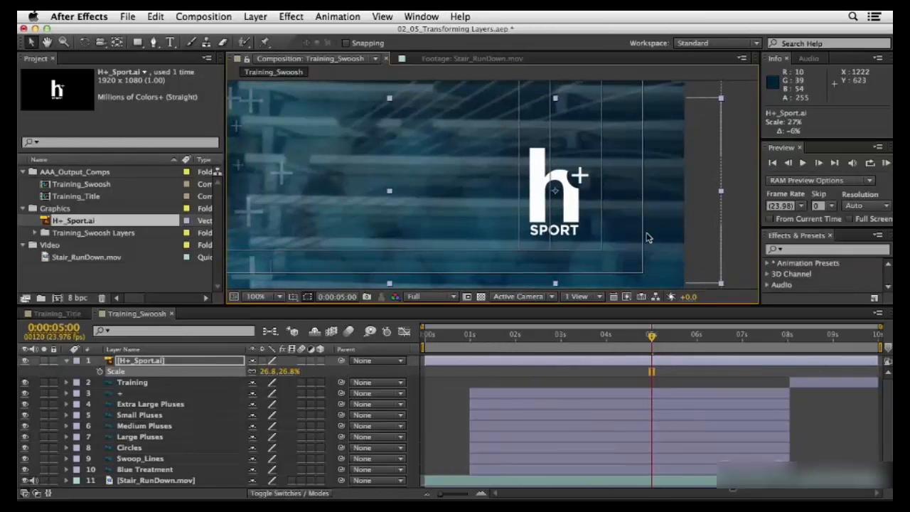
{"action": "left_click", "coordinate": [307, 297]}
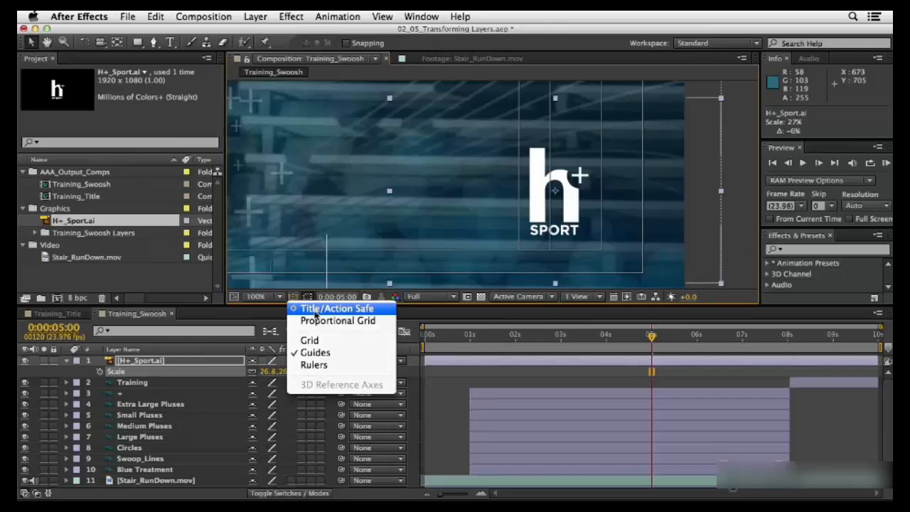
{"action": "left_click", "coordinate": [314, 310]}
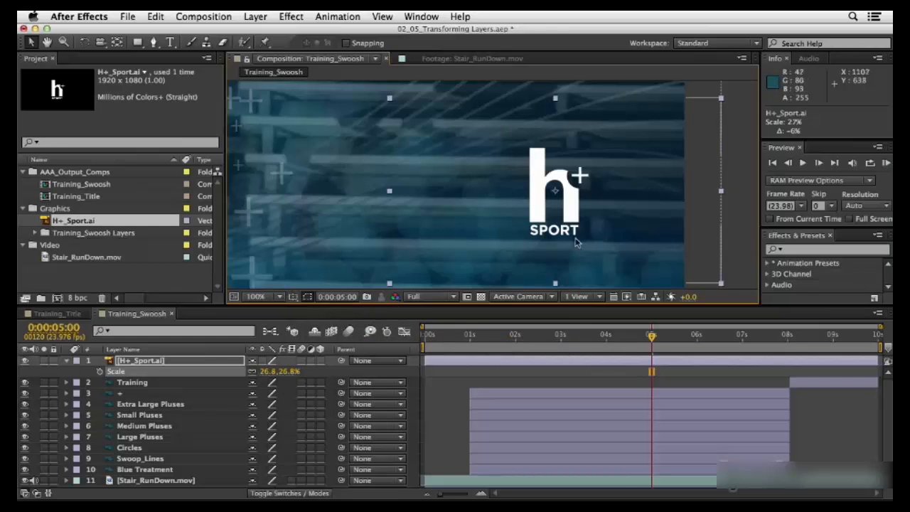
{"action": "left_click", "coordinate": [554, 190]}
Step: Make H+_Sport.ai a 3D layer, and try moving it about -14 along the X axis before undoing the move
{"action": "left_click", "coordinate": [309, 494]}
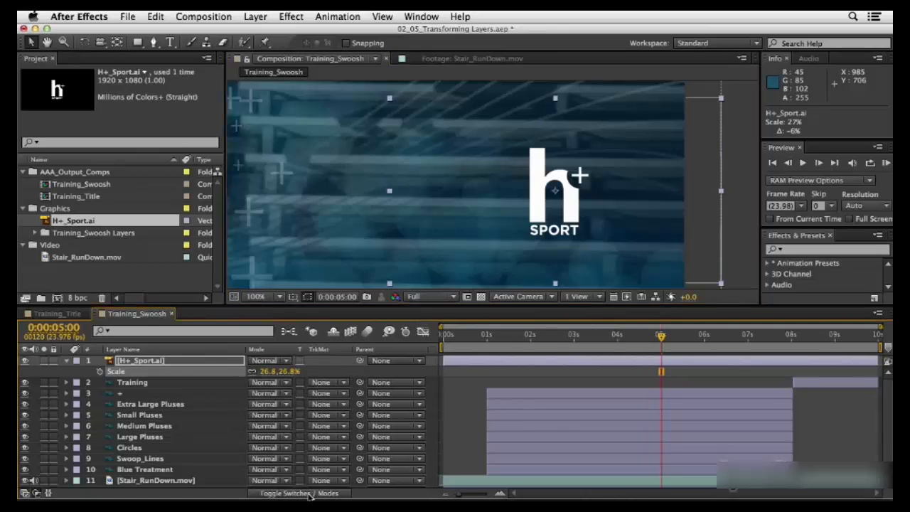
{"action": "left_click", "coordinate": [310, 494]}
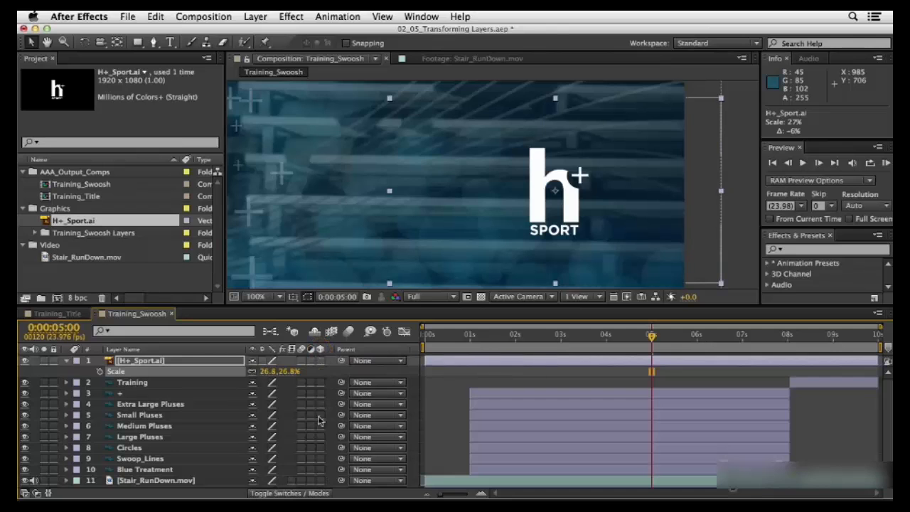
{"action": "left_click", "coordinate": [320, 361]}
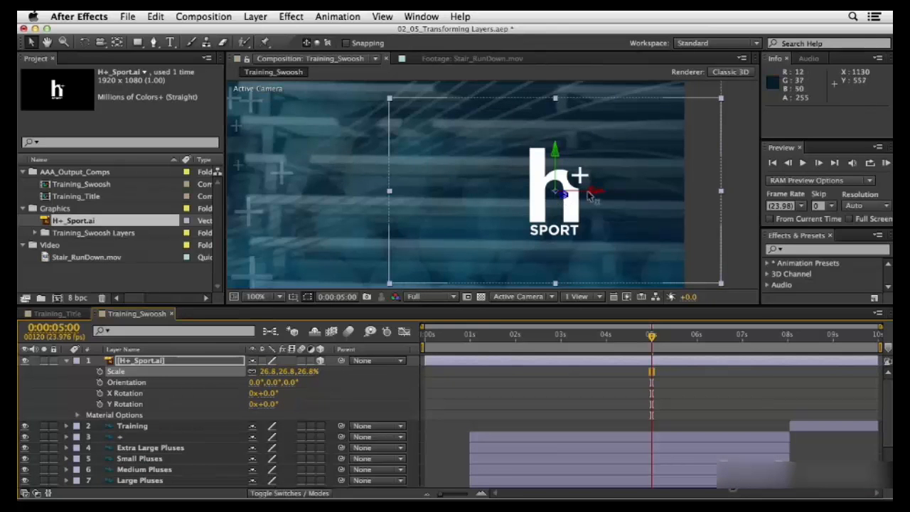
{"action": "left_click_drag", "start_coordinate": [588, 197], "coordinate": [553, 196]}
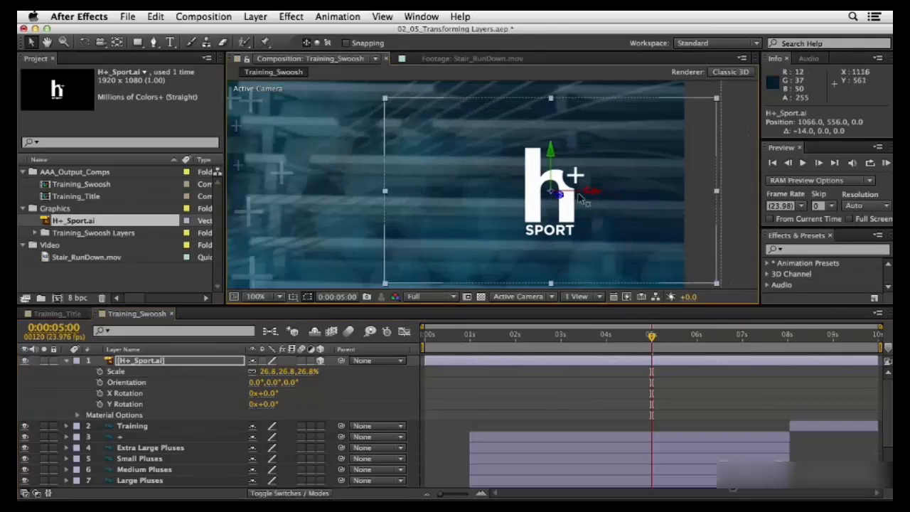
{"action": "key", "text": "super+z"}
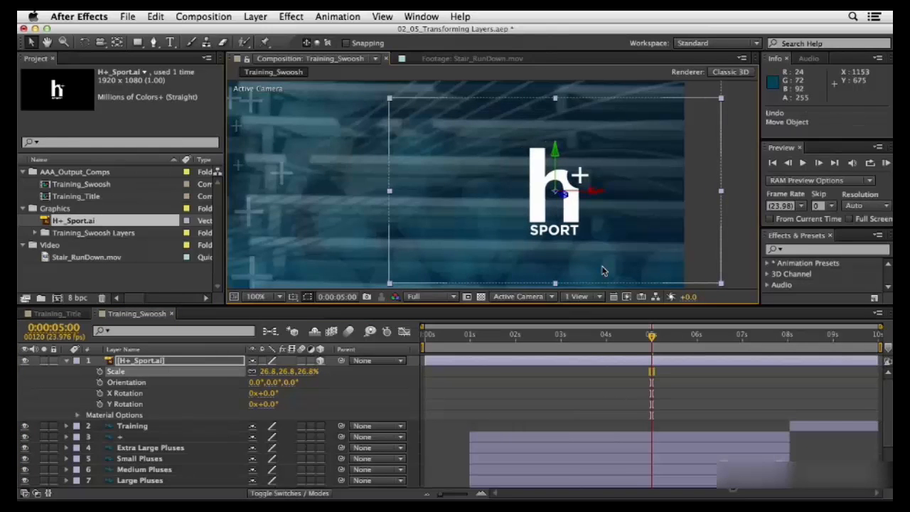
Step: Use the Rotation tool to set the logo's Y orientation to about 3°, undoing the extra rotation around the X axis
{"action": "key", "text": "w"}
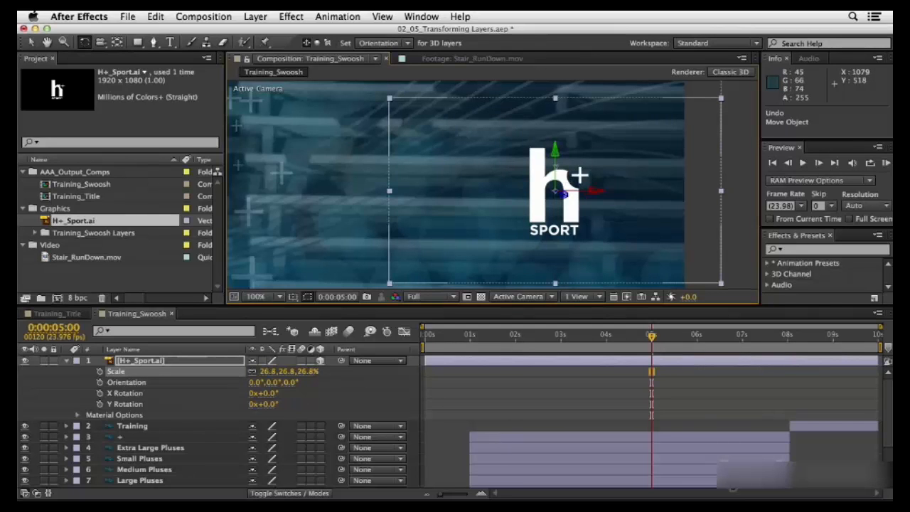
{"action": "left_click_drag", "start_coordinate": [562, 192], "coordinate": [545, 182]}
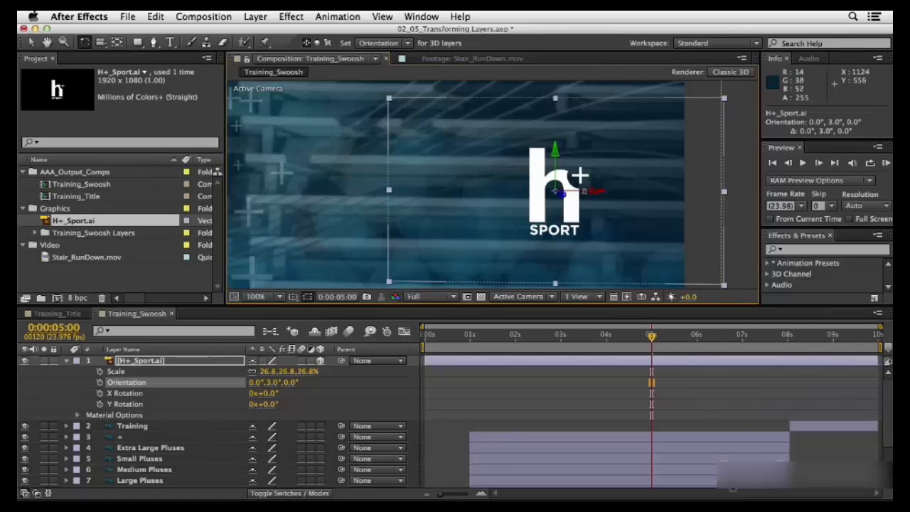
{"action": "left_click_drag", "start_coordinate": [584, 196], "coordinate": [587, 245]}
{"action": "key", "text": "super+z"}
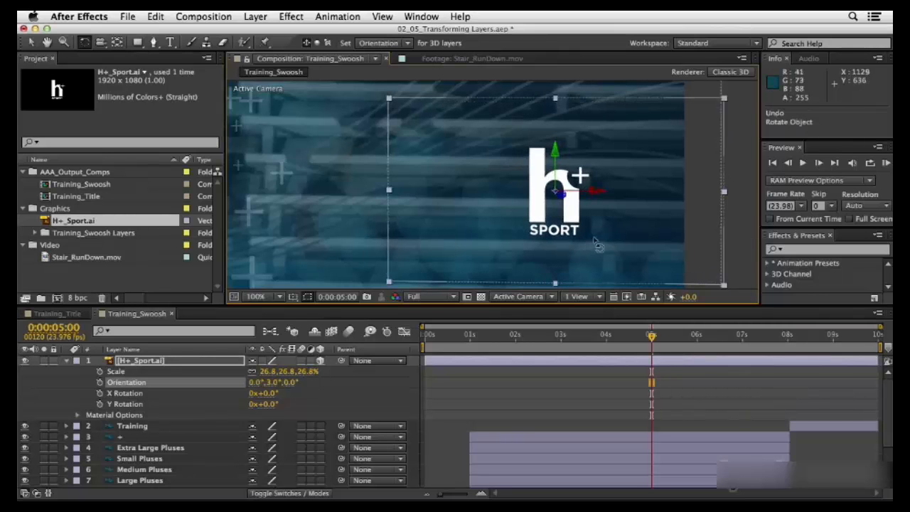
Step: Move the logo's anchor point down to the SPORT text with the Pan Behind tool, at about 1076, 614.7
{"action": "left_click", "coordinate": [118, 42]}
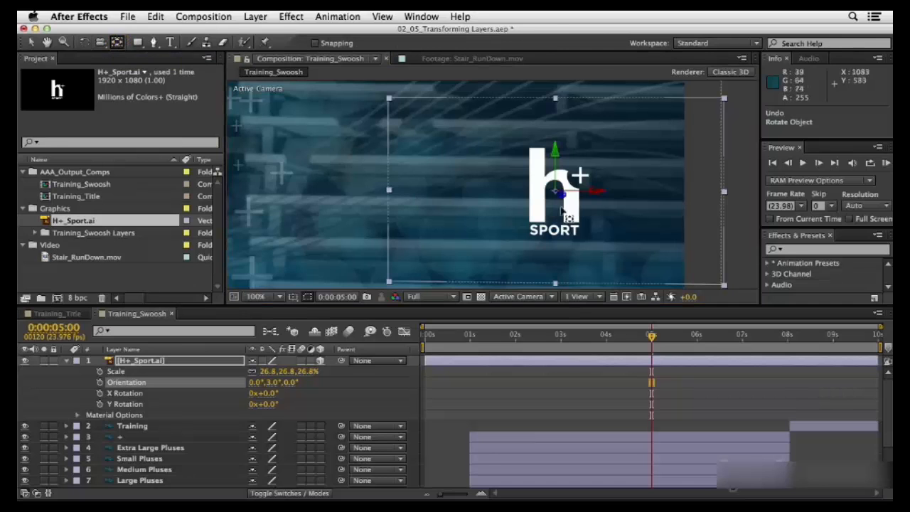
{"action": "left_click", "coordinate": [558, 206]}
{"action": "mouse_move", "coordinate": [558, 207]}
{"action": "left_mouse_down"}
{"action": "mouse_move", "coordinate": [560, 236]}
{"action": "mouse_move", "coordinate": [562, 197]}
{"action": "mouse_move", "coordinate": [553, 194]}
{"action": "mouse_move", "coordinate": [552, 203]}
{"action": "left_mouse_up"}
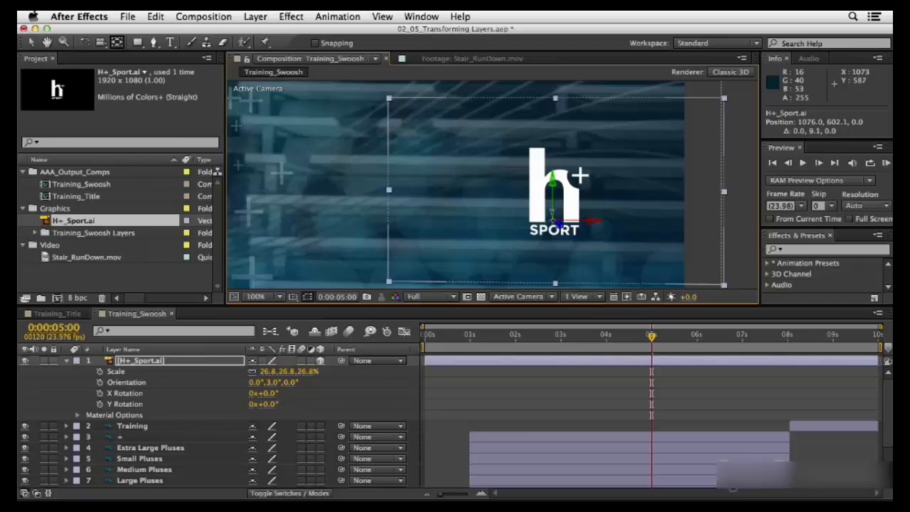
{"action": "left_click_drag", "start_coordinate": [552, 216], "coordinate": [552, 240]}
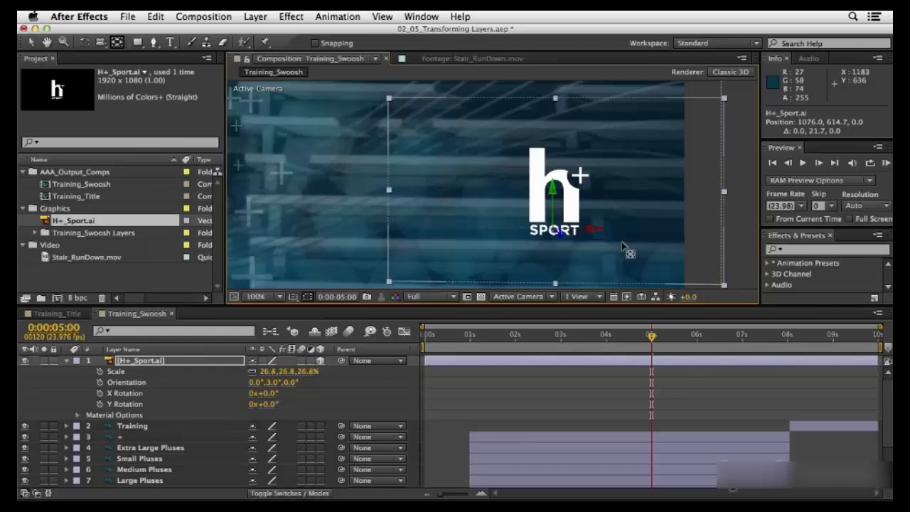
Step: Try rotating the logo around the X axis from its relocated anchor point with the Rotation tool
{"action": "key", "text": "w"}
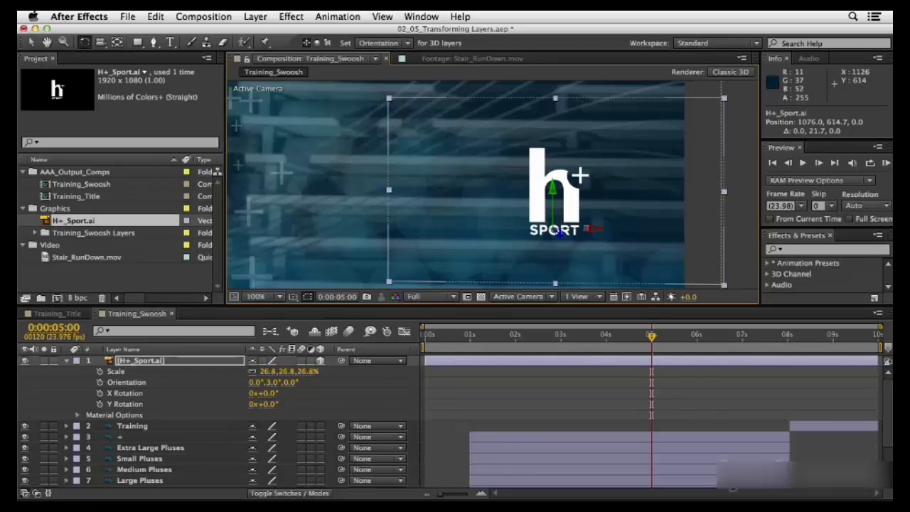
{"action": "left_click_drag", "start_coordinate": [587, 228], "coordinate": [577, 196]}
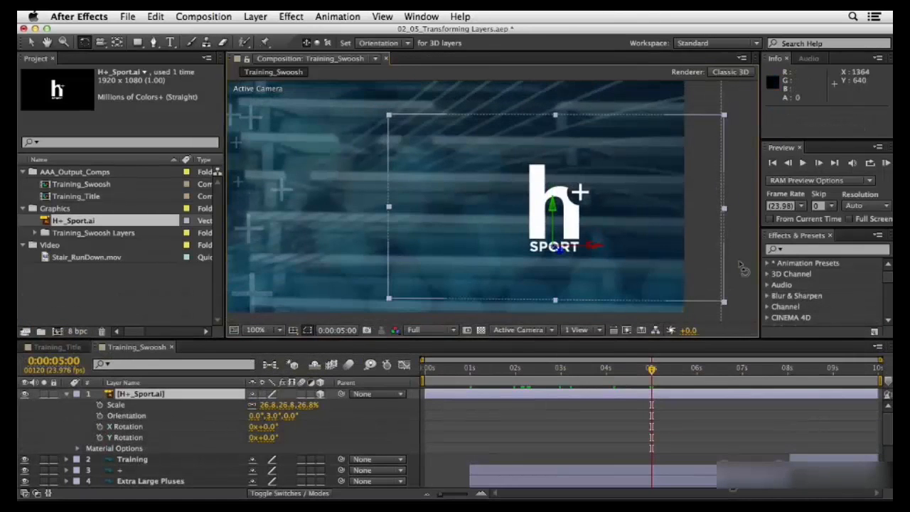
Step: Set the composition magnification to Fit up to 100% and collapse the H+_Sport.ai layer's properties
{"action": "left_click", "coordinate": [278, 330]}
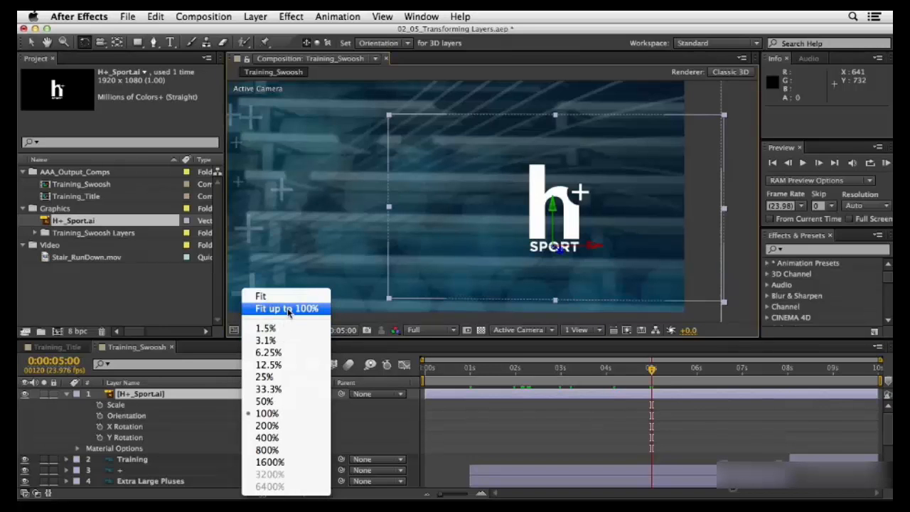
{"action": "left_click", "coordinate": [287, 310]}
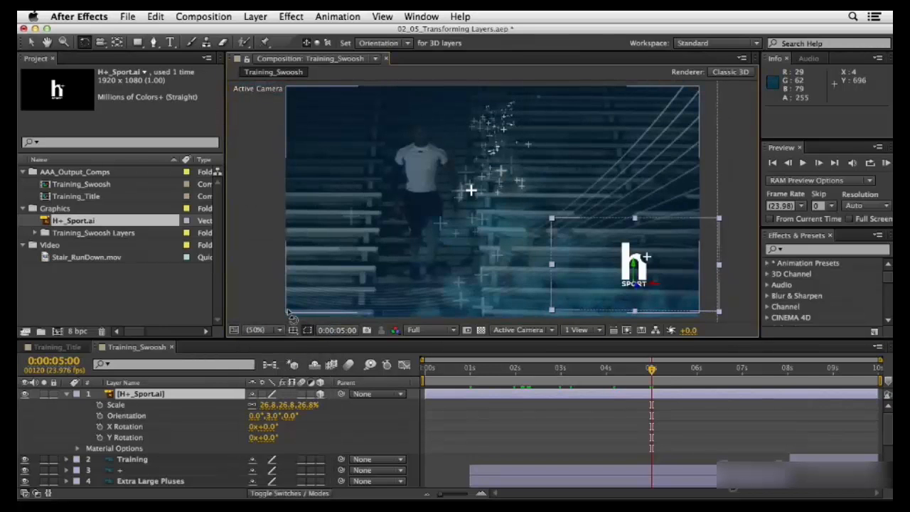
{"action": "left_click", "coordinate": [67, 395]}
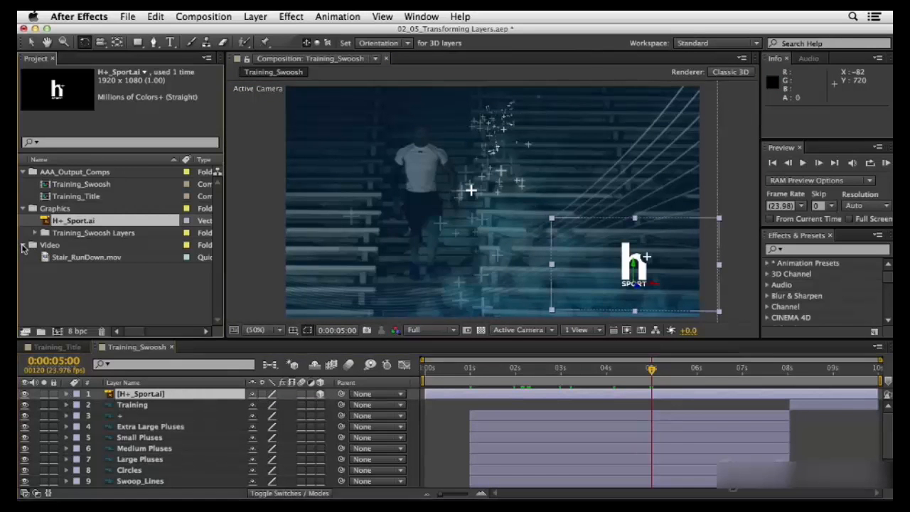
Step: Collapse the Video, Graphics and AAA_Output_Comps project folders and deselect all project items and layers
{"action": "left_click", "coordinate": [22, 246]}
{"action": "left_click", "coordinate": [23, 209]}
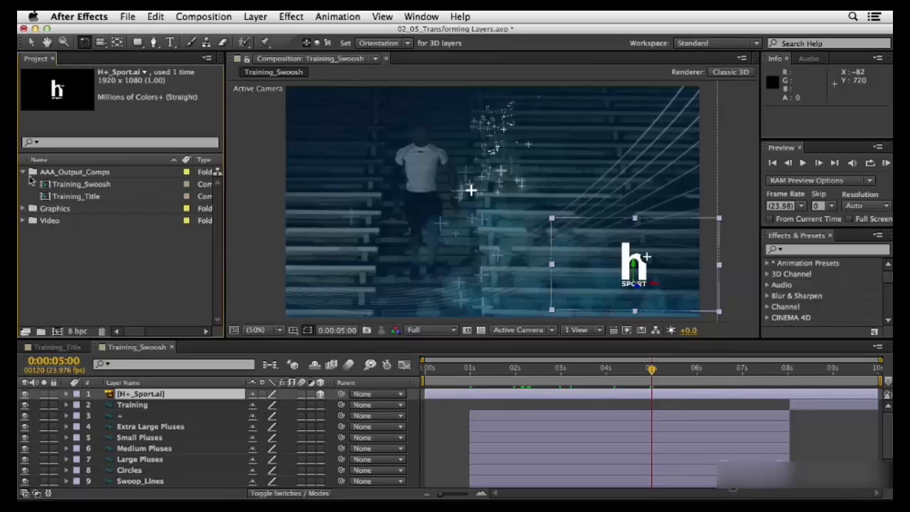
{"action": "left_click", "coordinate": [23, 174]}
{"action": "left_click", "coordinate": [81, 257]}
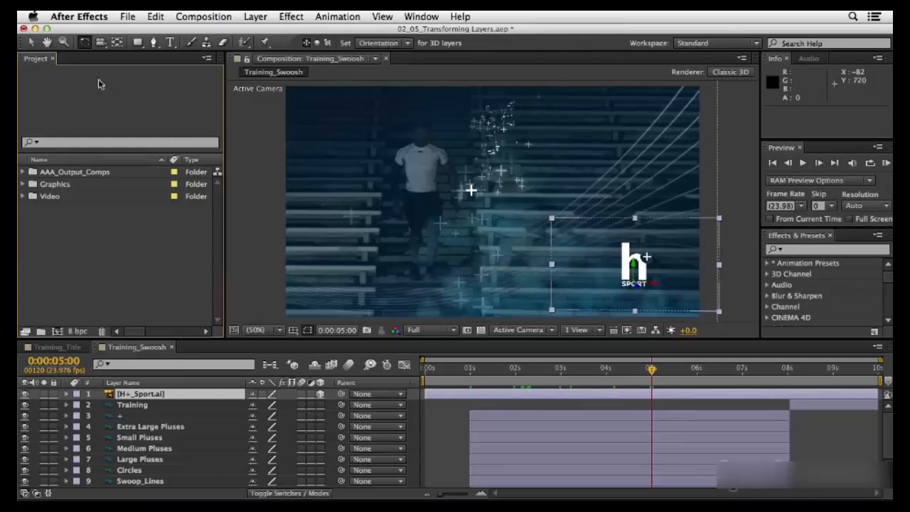
{"action": "left_click", "coordinate": [39, 420]}
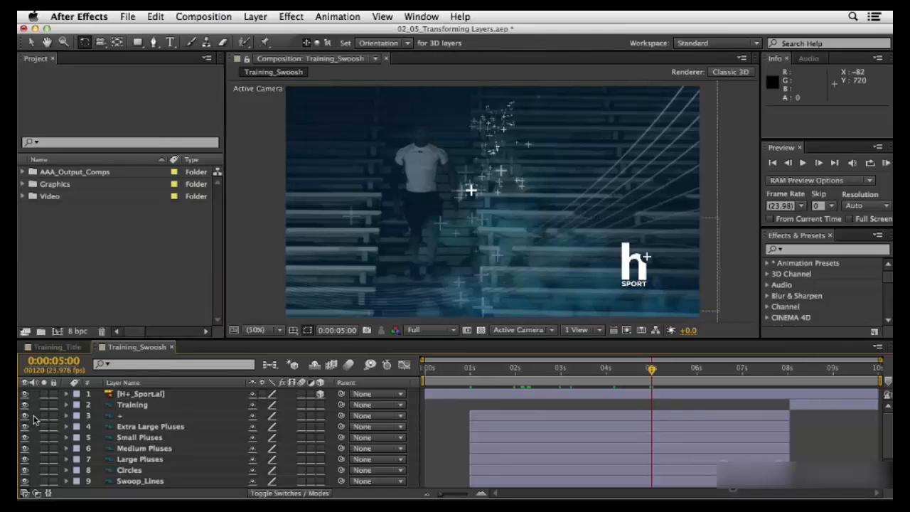
{"action": "left_click", "coordinate": [119, 395]}
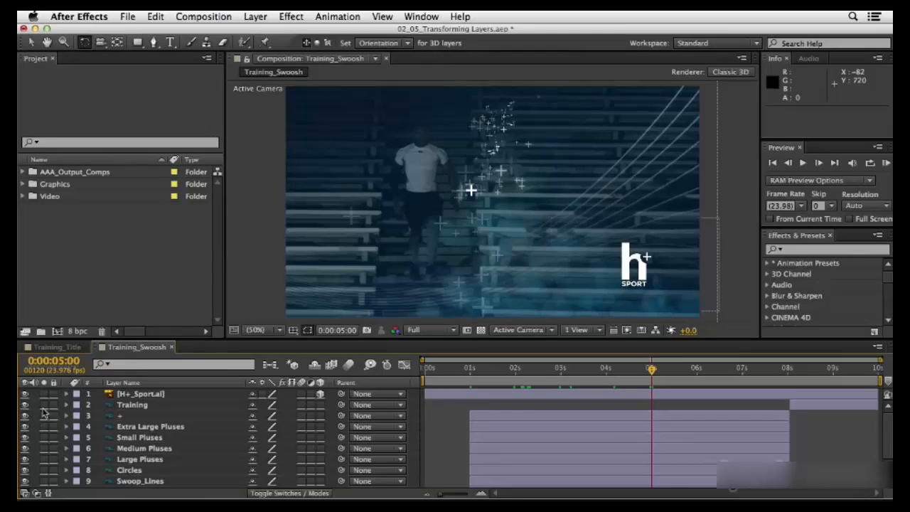